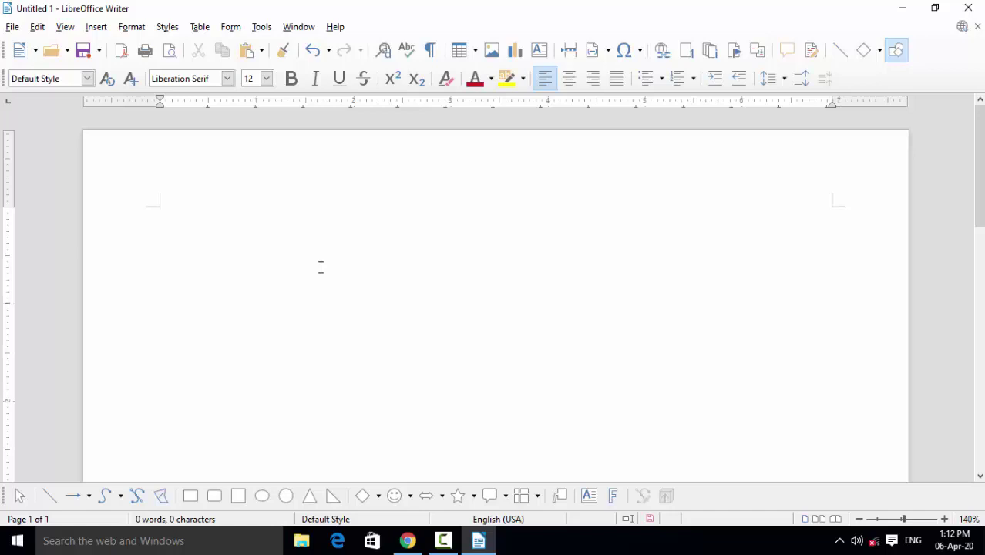
Step: Type the word 'number' on the first line, then erase it
type("n")
type("umber")
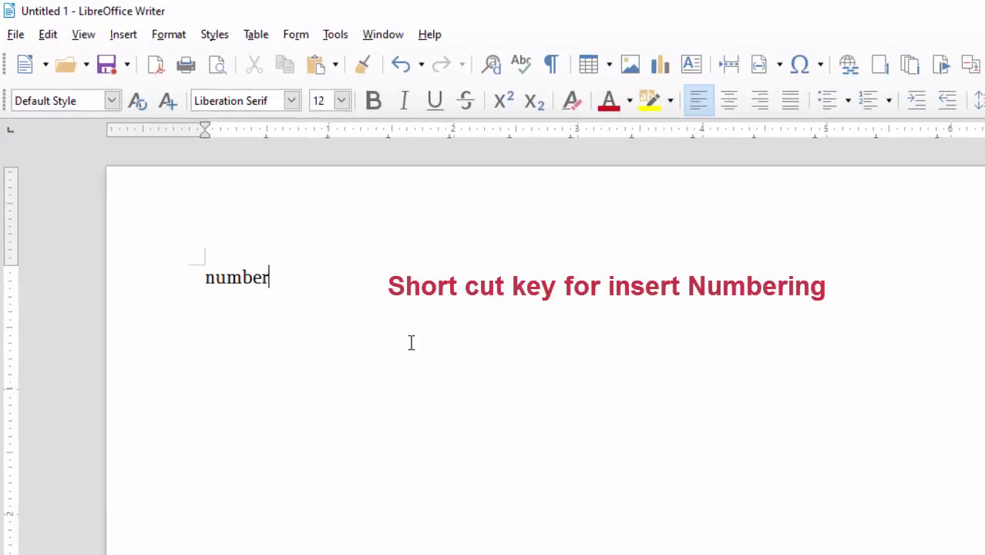
key("BackSpace")
key("BackSpace")
key("BackSpace")
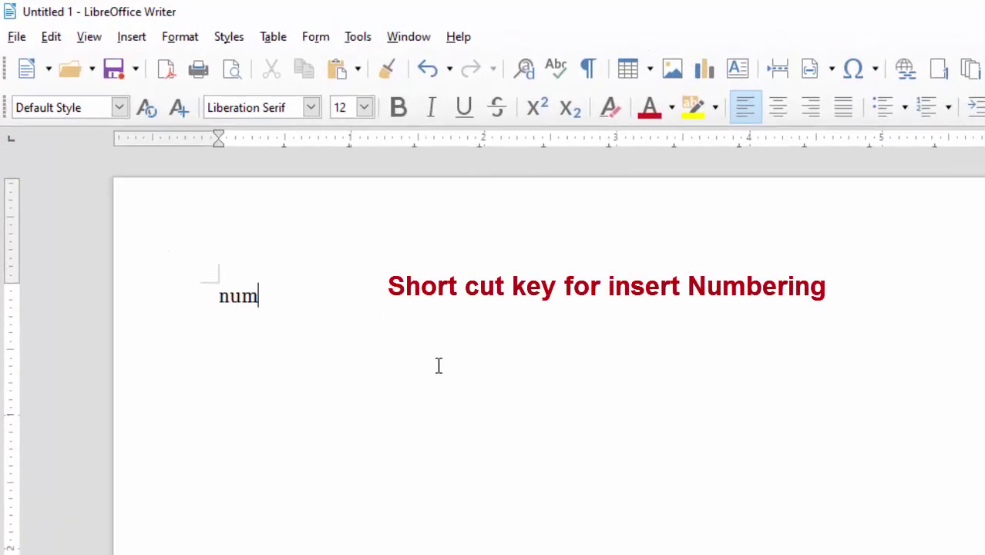
key("BackSpace")
key("BackSpace")
key("BackSpace")
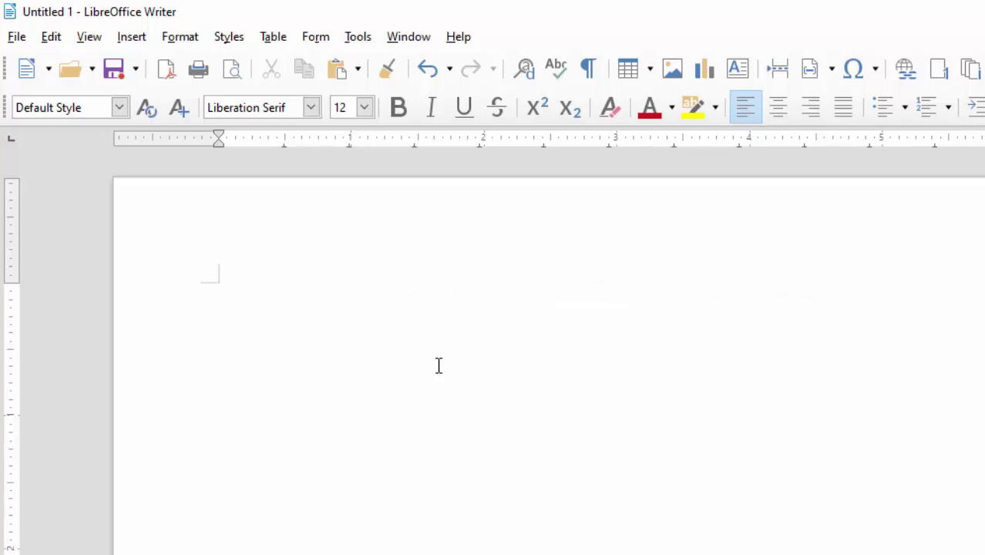
Step: Start a numbered list with three placeholder items: ggjg, jkkhkl and gkkh
key("F12")
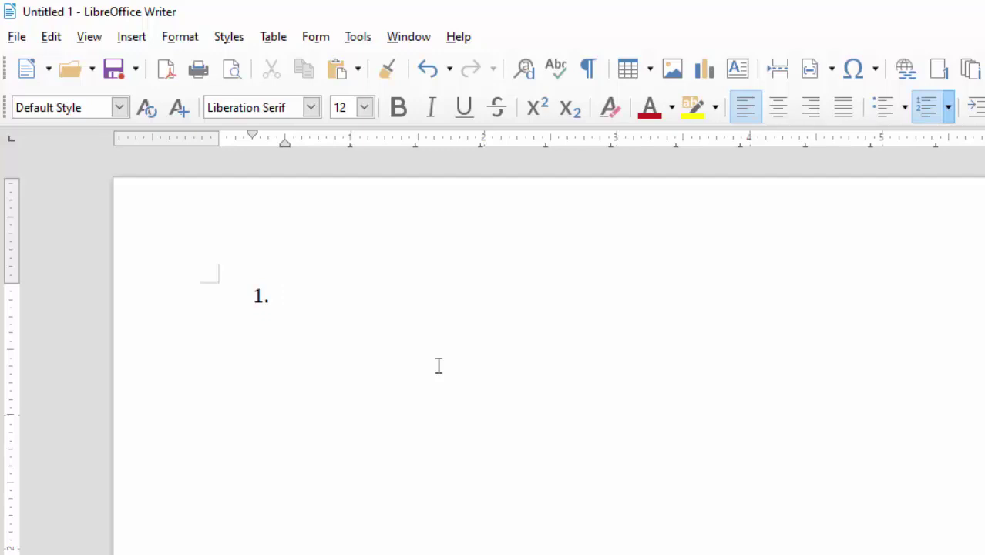
type("g")
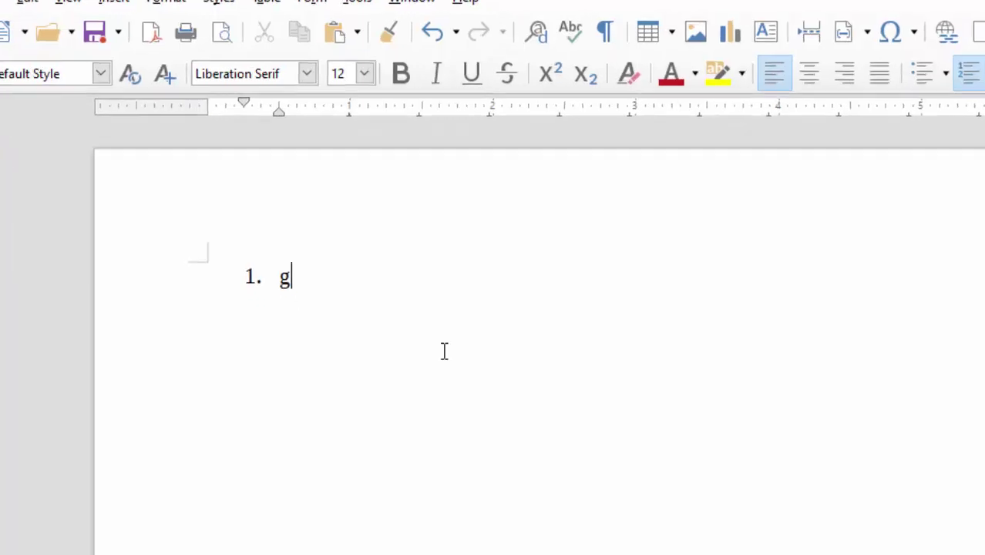
type("gjg")
key("Return")
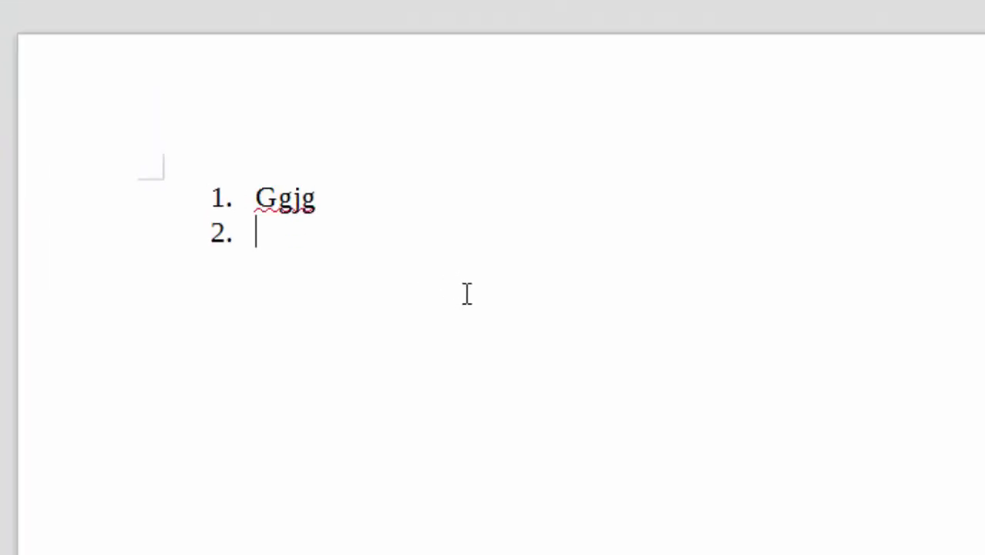
type("jkkhkl")
key("Return")
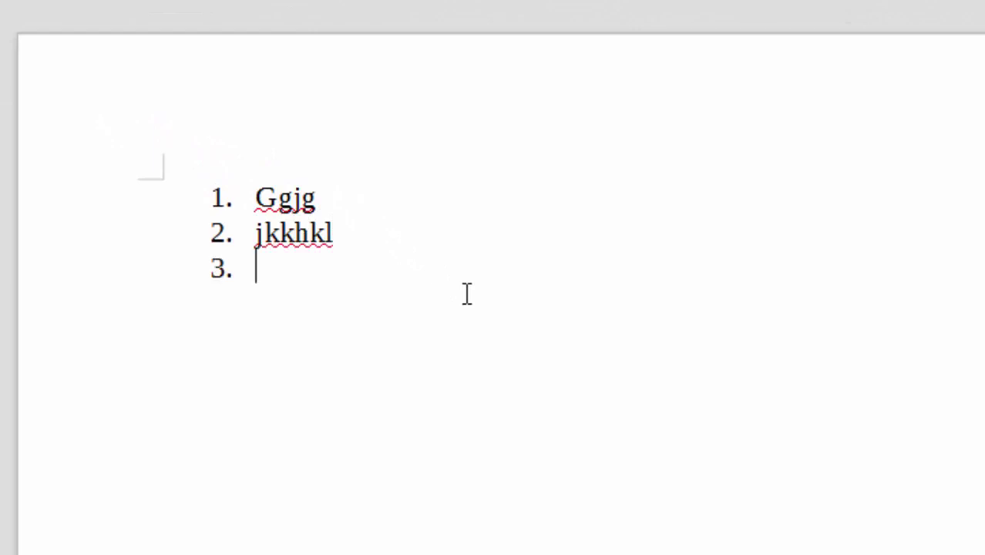
type("gkkhkh")
key("BackSpace")
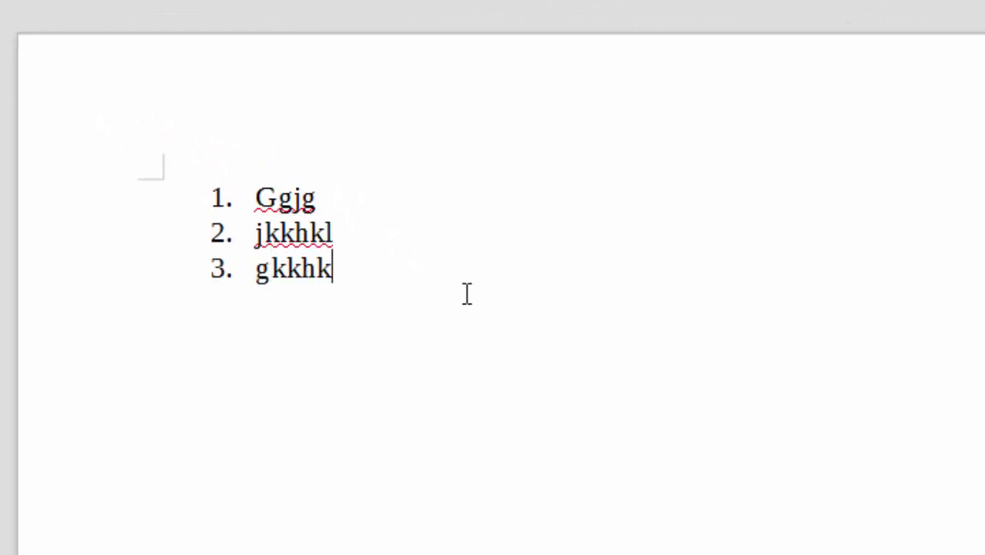
key("BackSpace")
key("BackSpace")
key("BackSpace")
key("BackSpace")
key("BackSpace")
key("BackSpace")
key("BackSpace")
key("BackSpace")
key("BackSpace")
key("BackSpace")
key("BackSpace")
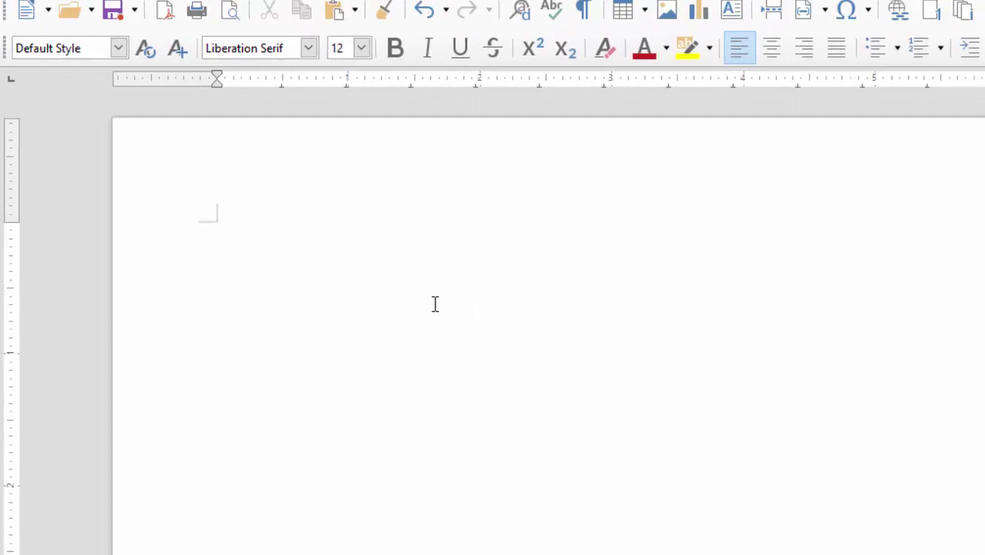
key("F2")
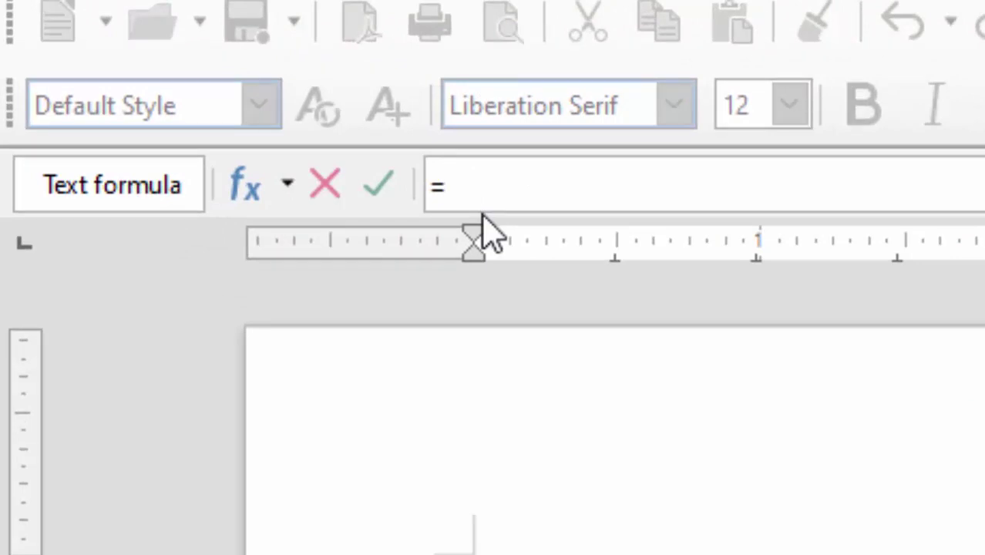
key("BackSpace")
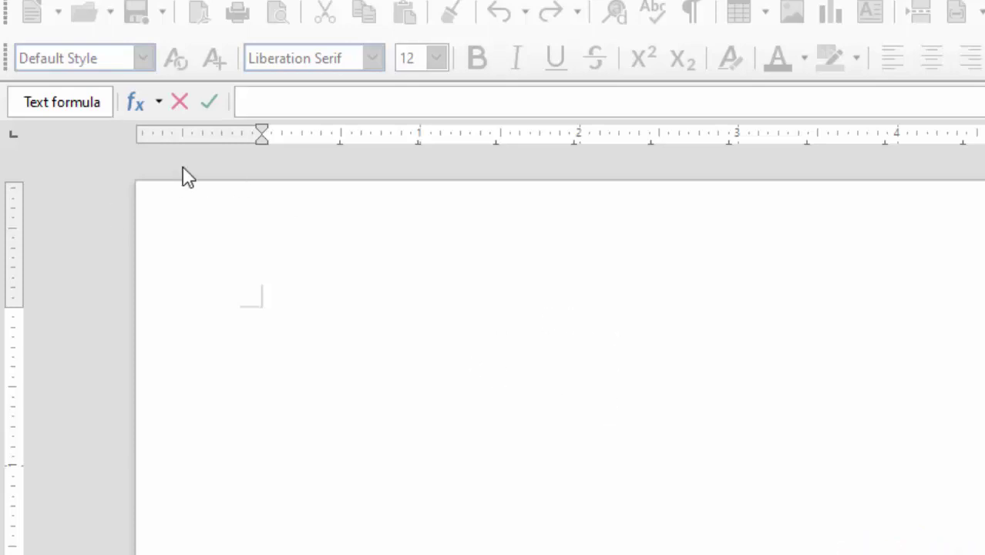
left_click(209, 102)
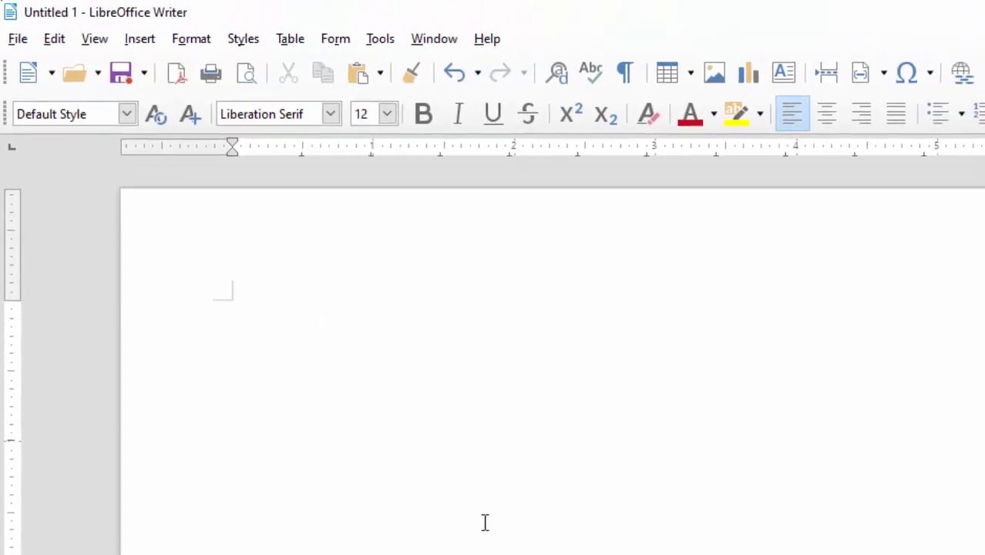
key("ctrl+F2")
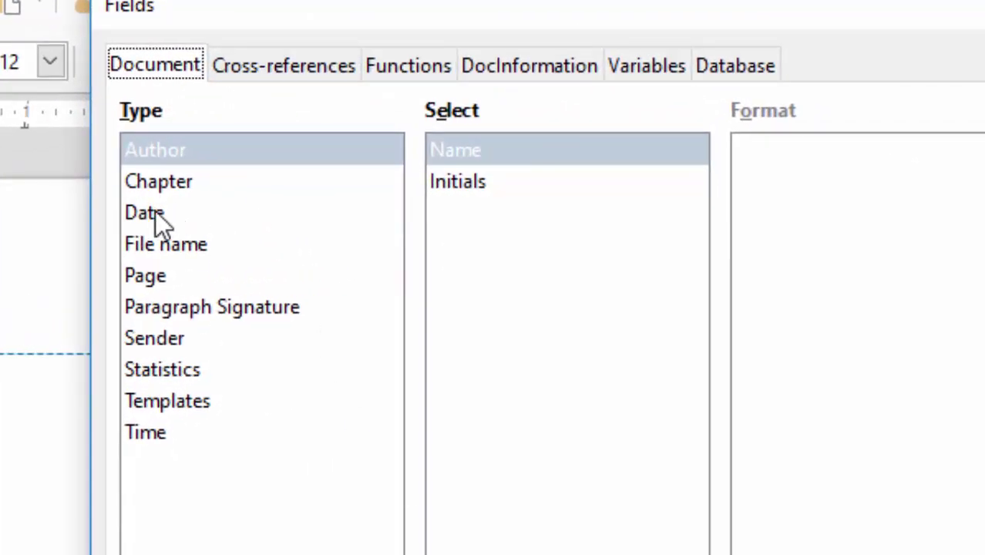
left_click(154, 214)
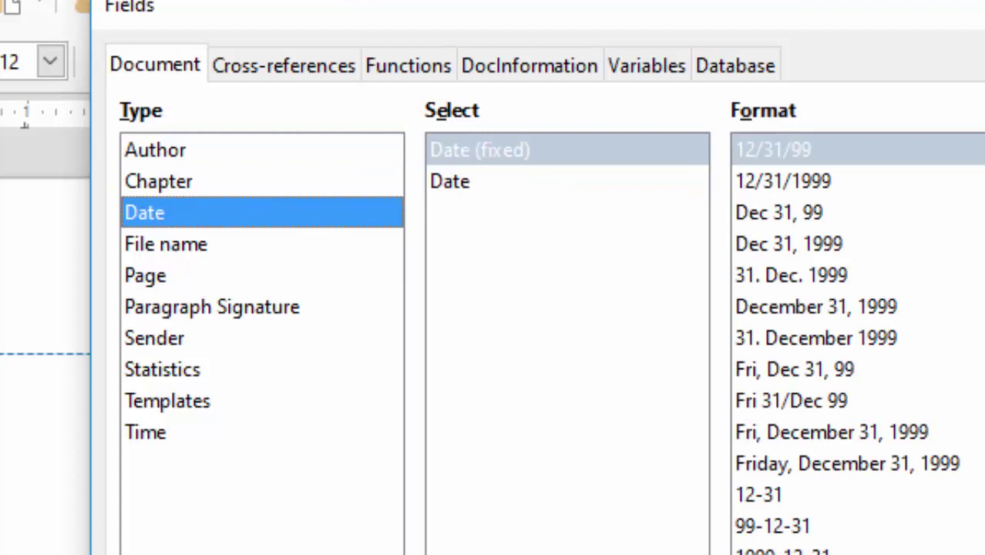
left_click(185, 185)
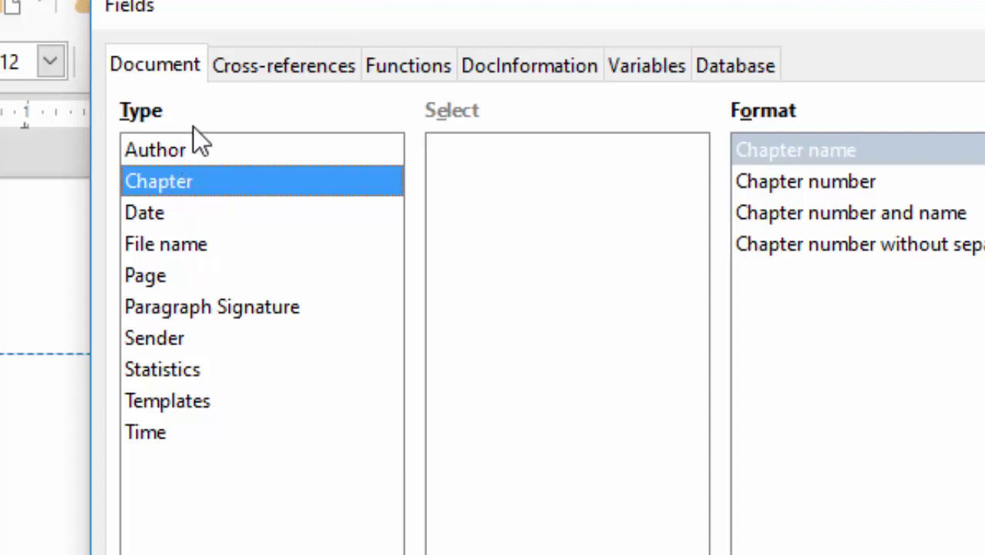
left_click(174, 404)
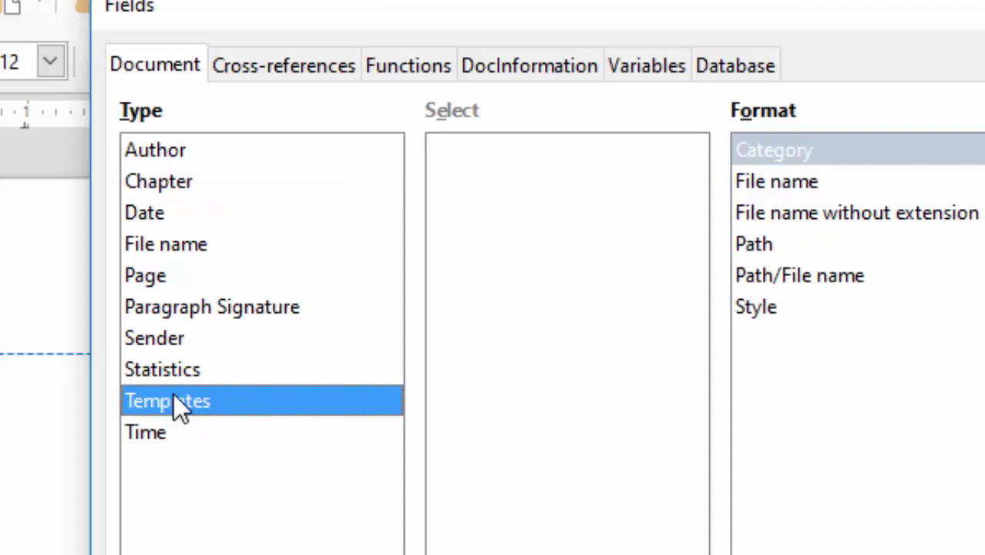
left_click(160, 214)
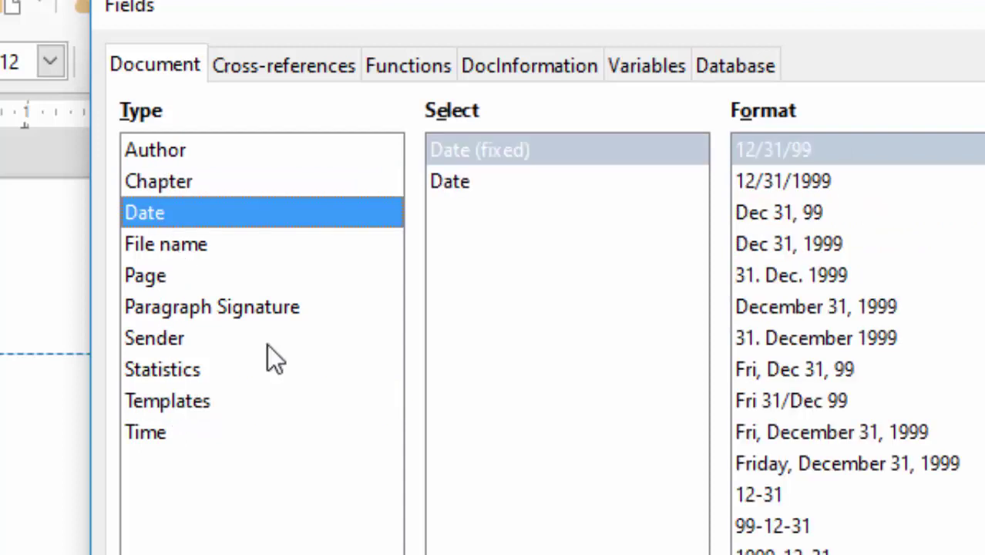
left_click(822, 308)
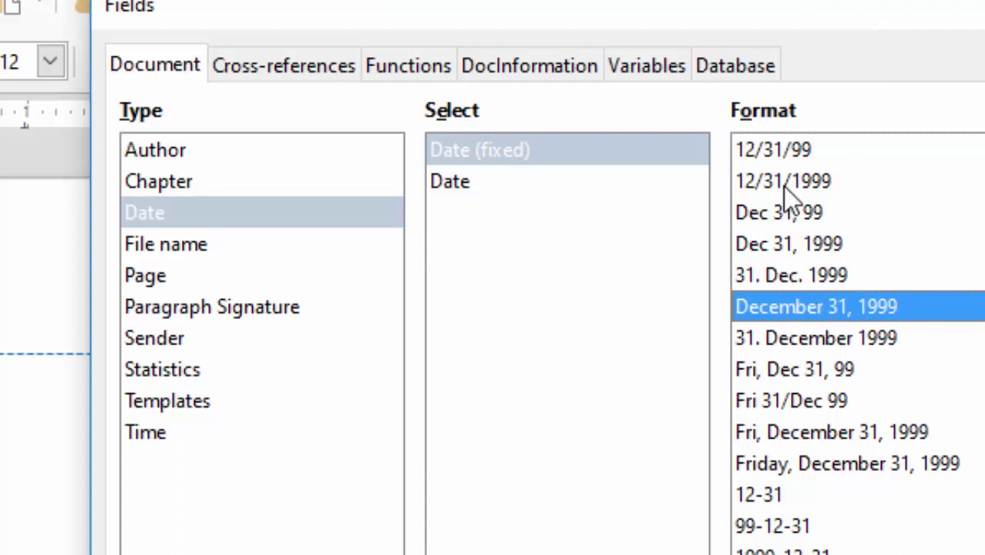
key("Home")
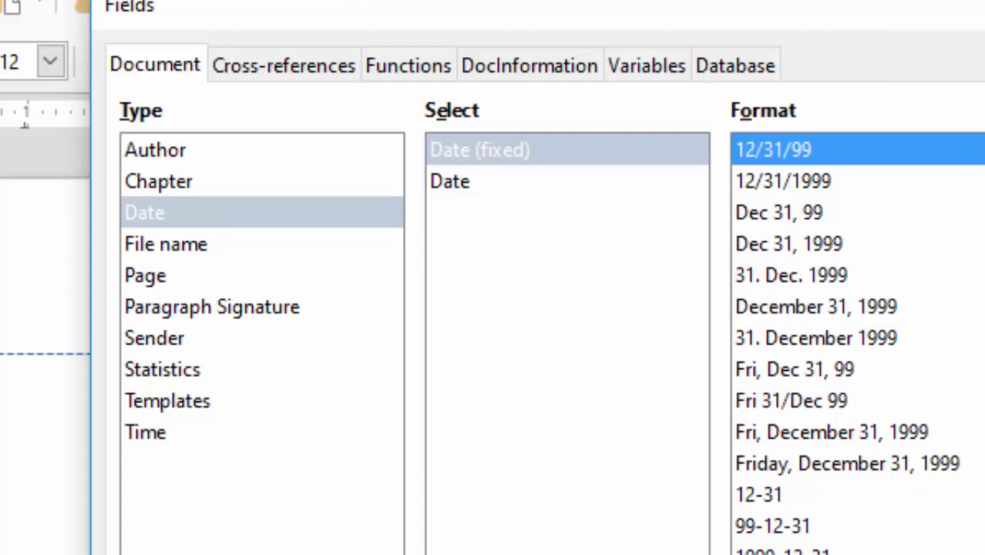
key("Tab")
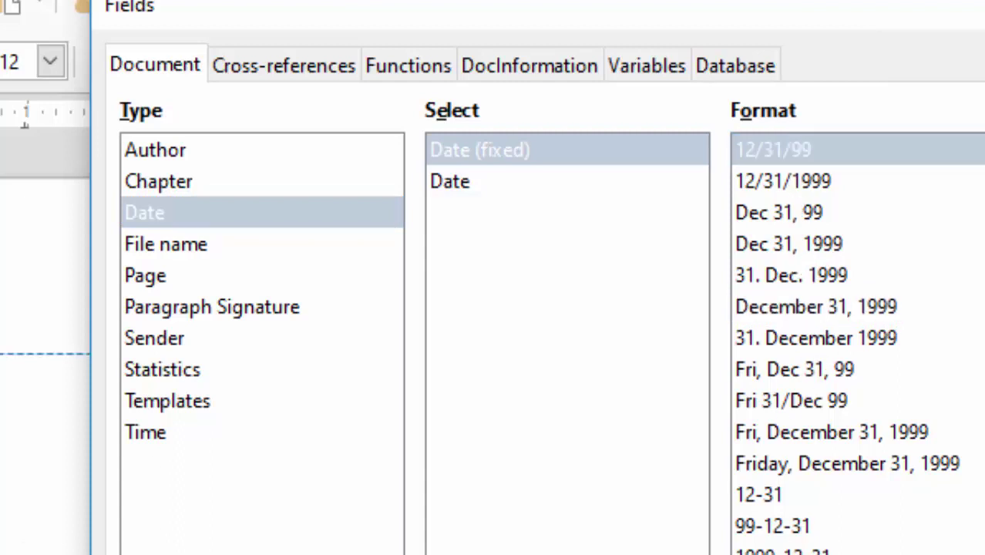
key("Escape")
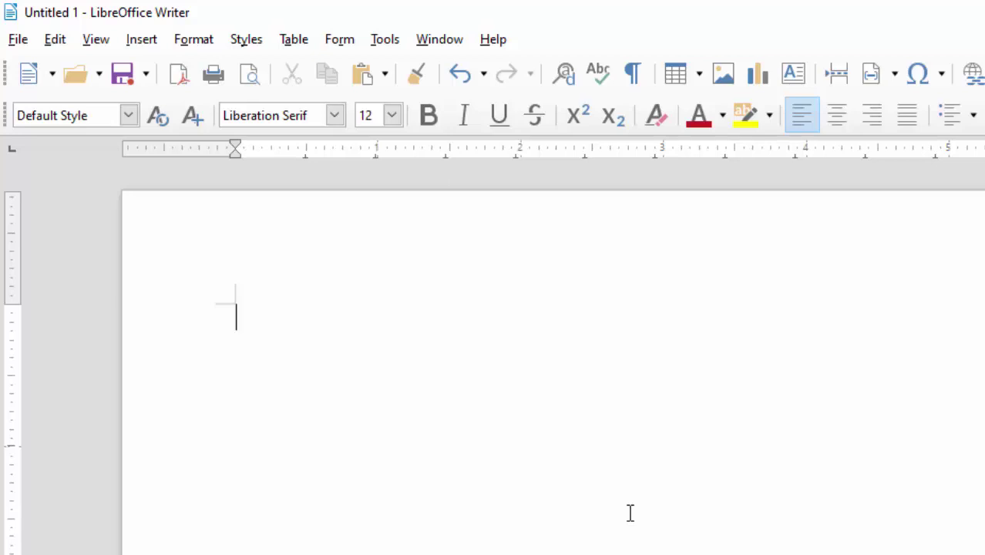
Step: Show the document Navigator, then close it so the blank page is ready
key("F5")
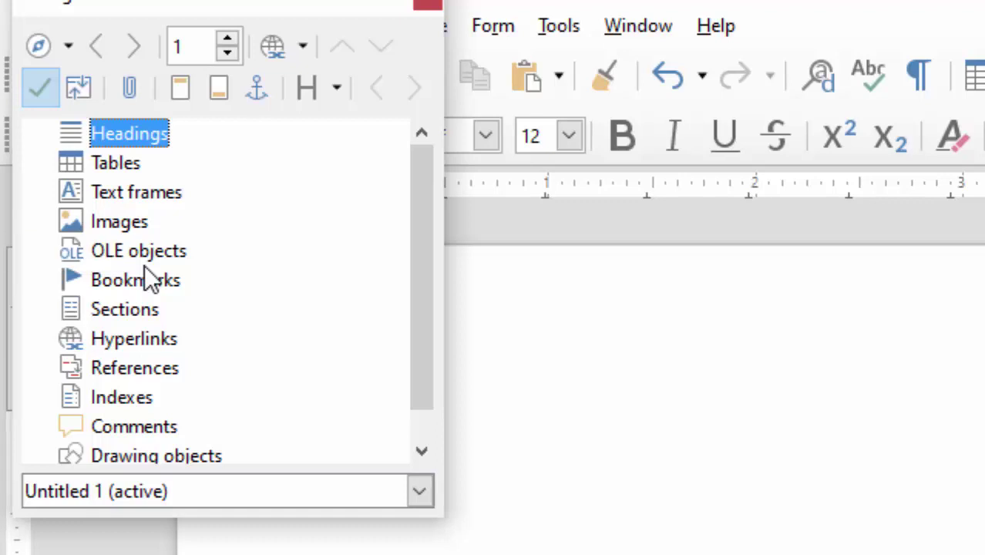
left_click(609, 519)
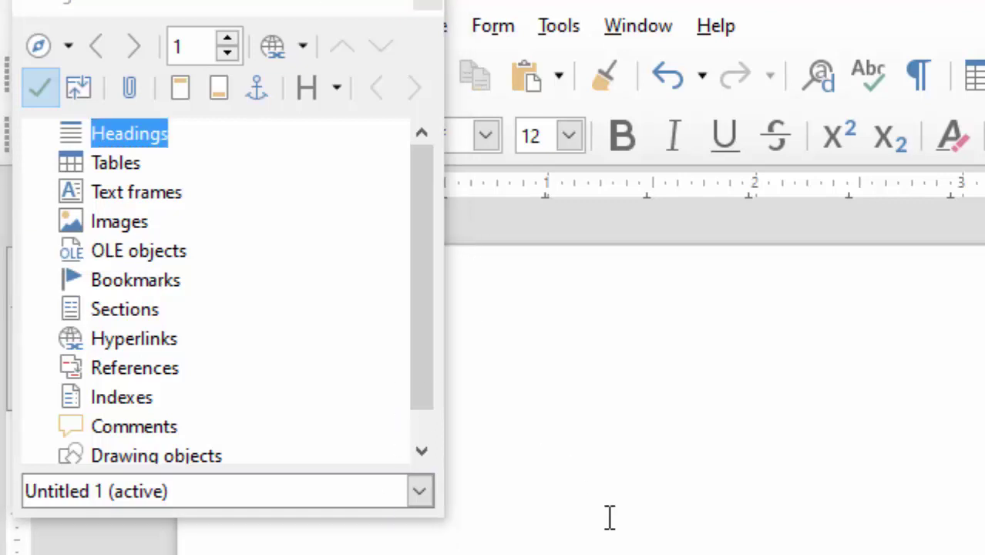
left_click(424, 8)
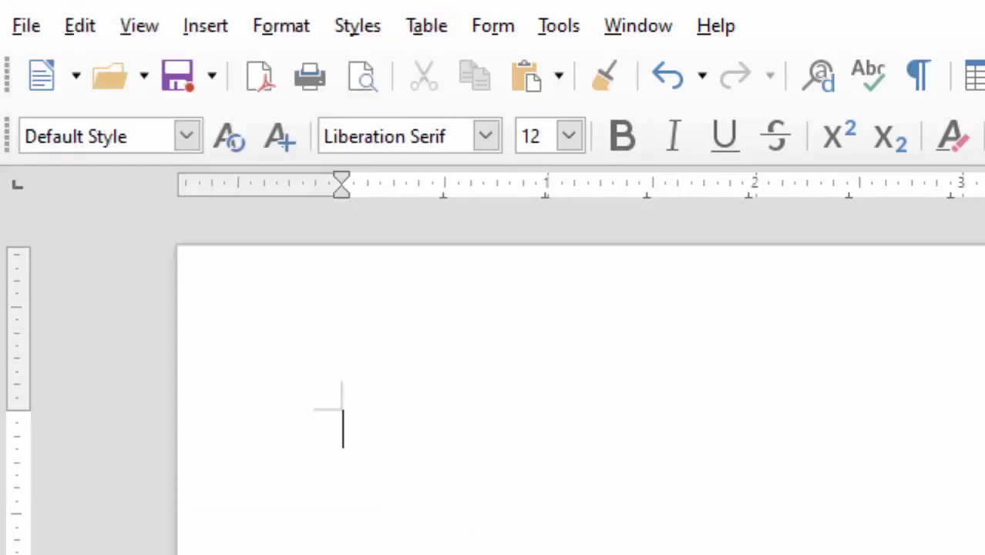
Step: Type 'Hello my neme is' followed by a name, select everything, and run spell check
type("Hell")
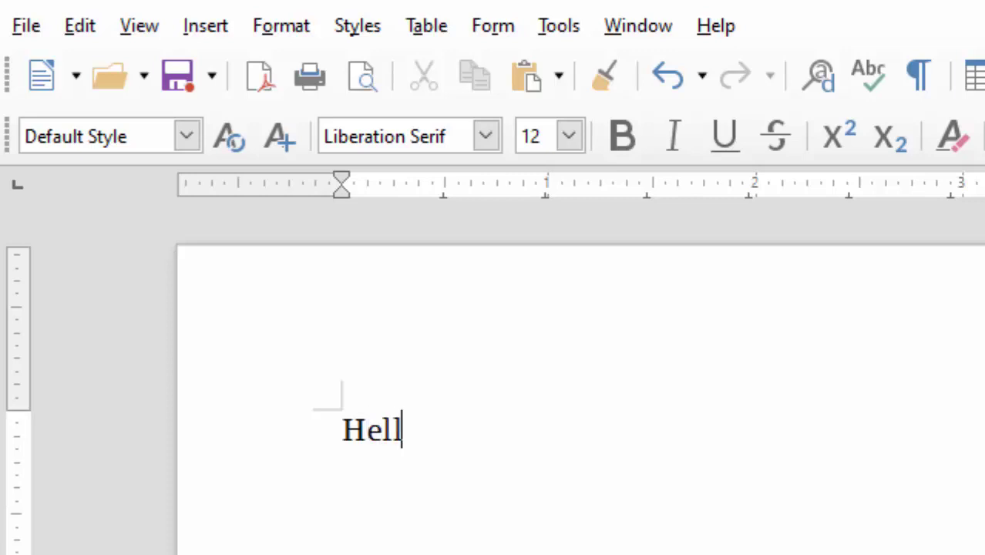
type("o my neme issuraj")
key("Left")
key("Left")
key("Left")
type("is")
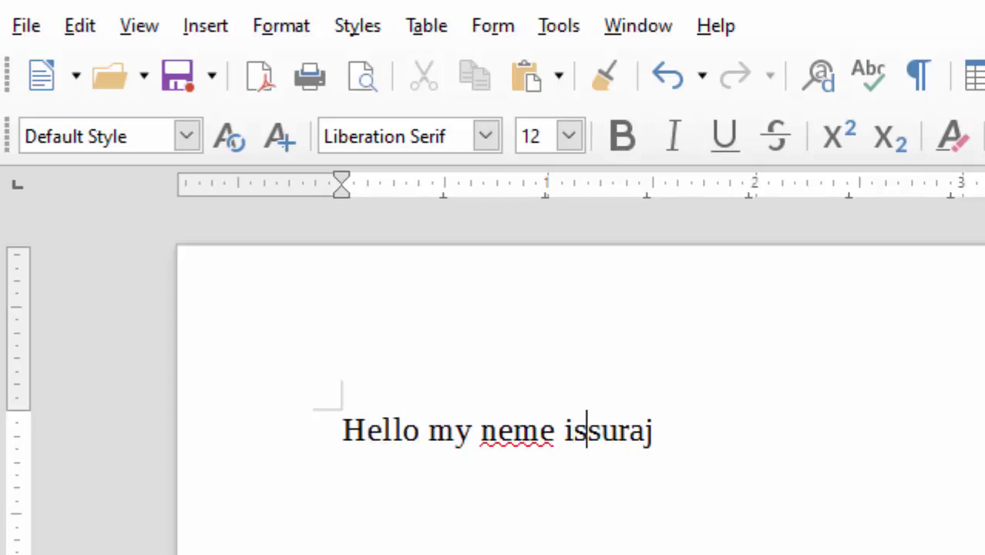
left_click(770, 457)
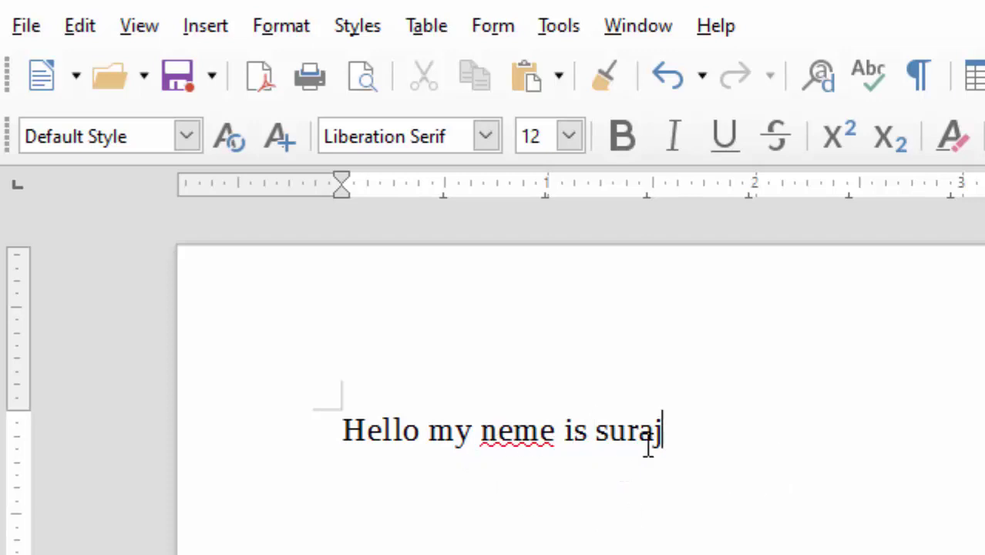
key("ctrl+a")
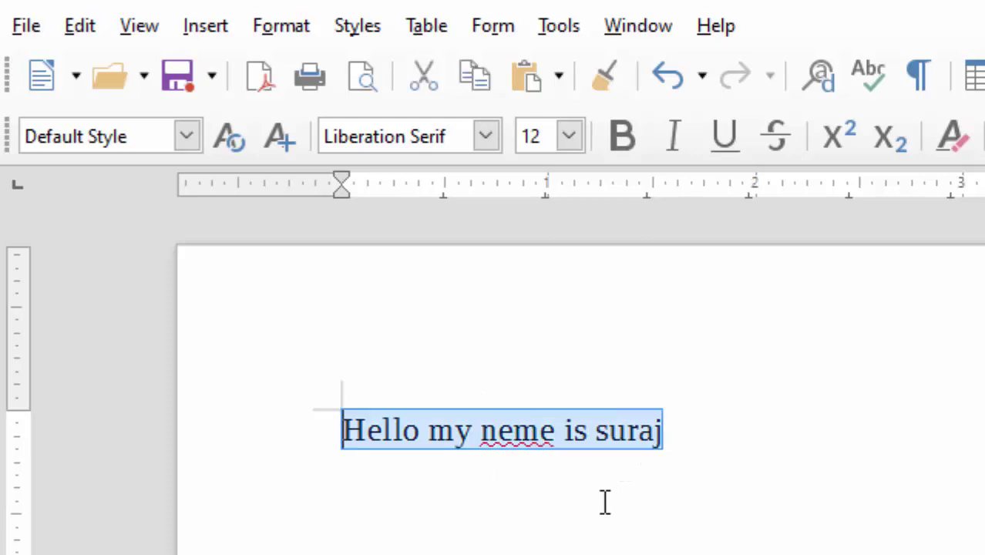
key("F7")
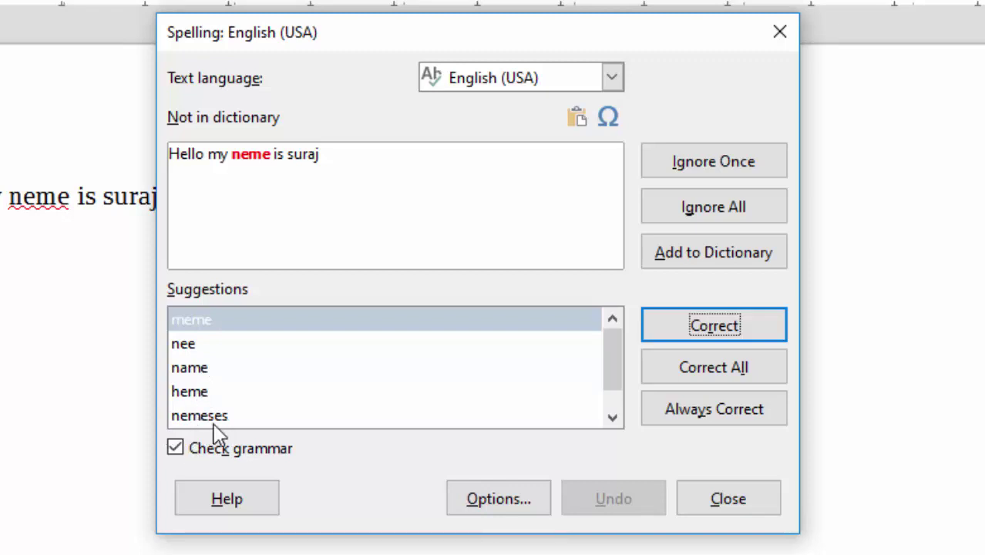
Step: Correct 'neme' to 'name' and the next flagged word to 'supra', then close spell check
left_click(202, 373)
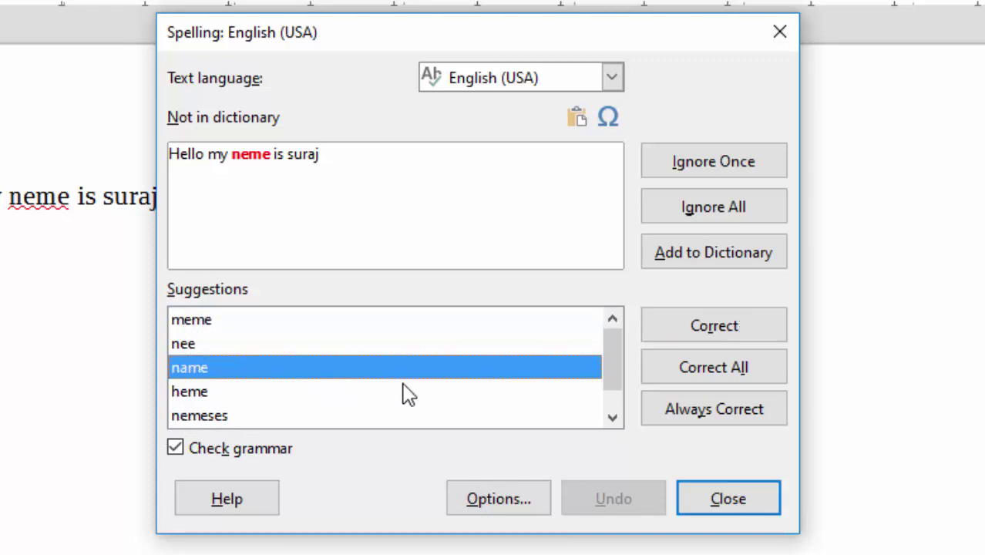
left_click(720, 333)
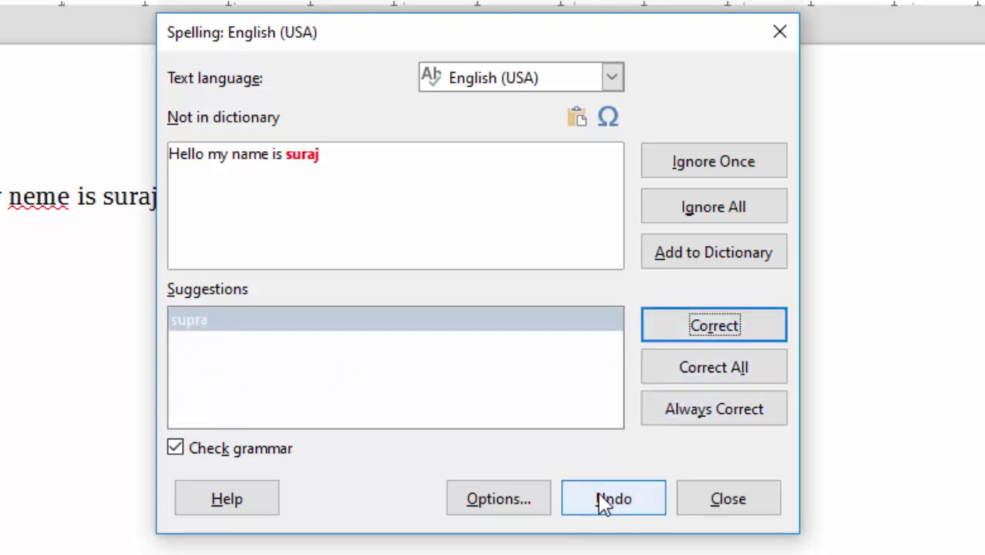
left_click(738, 330)
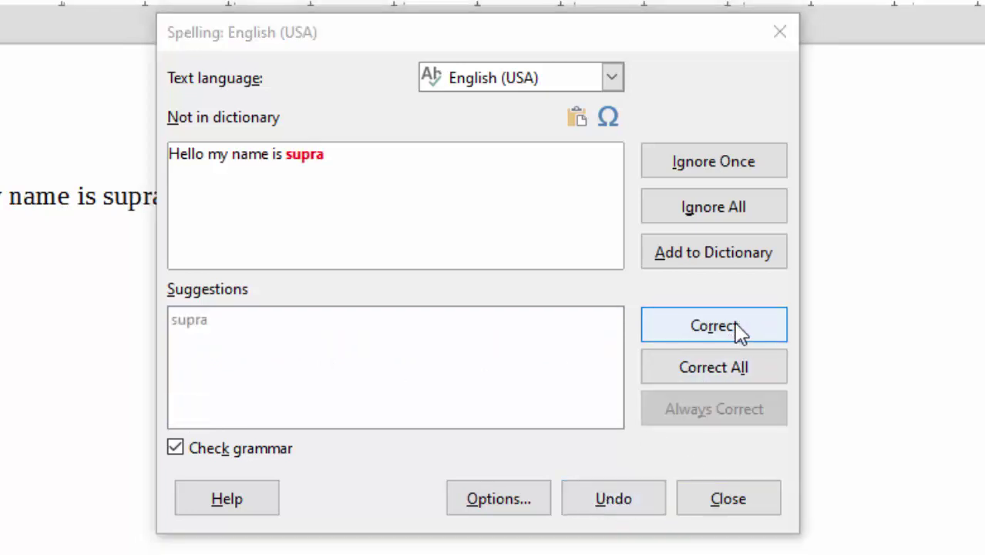
left_click(561, 329)
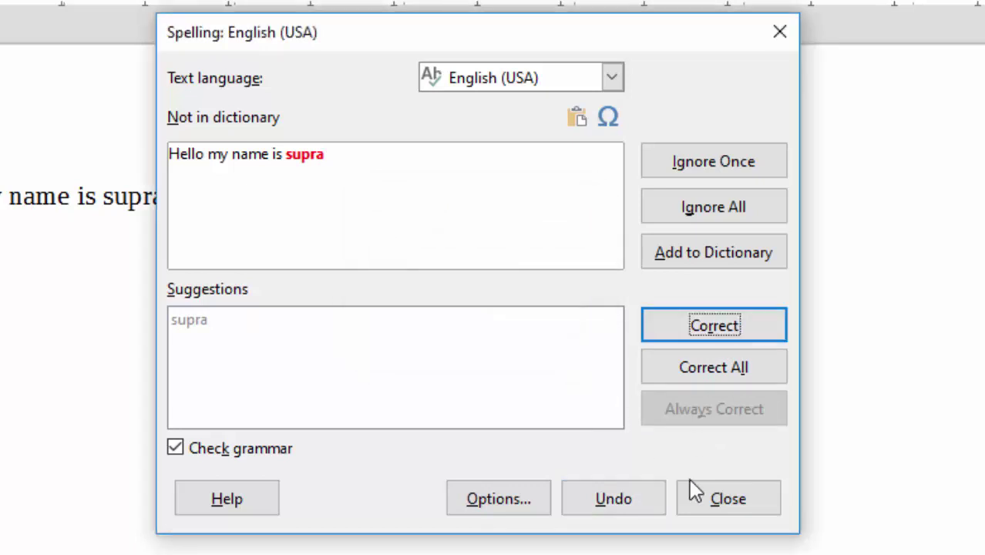
left_click(728, 497)
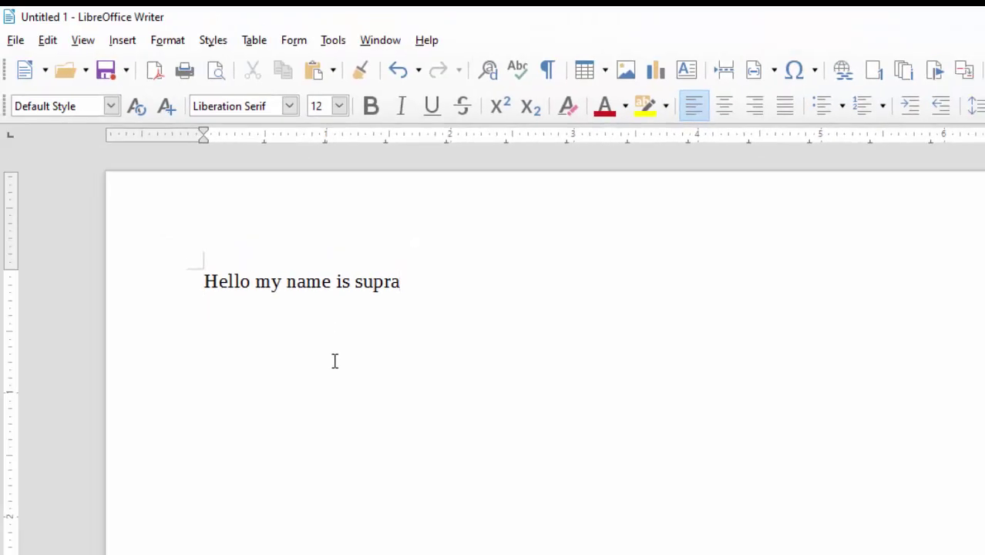
Step: Type 'Angry' on the new line below the sentence
type("Angr")
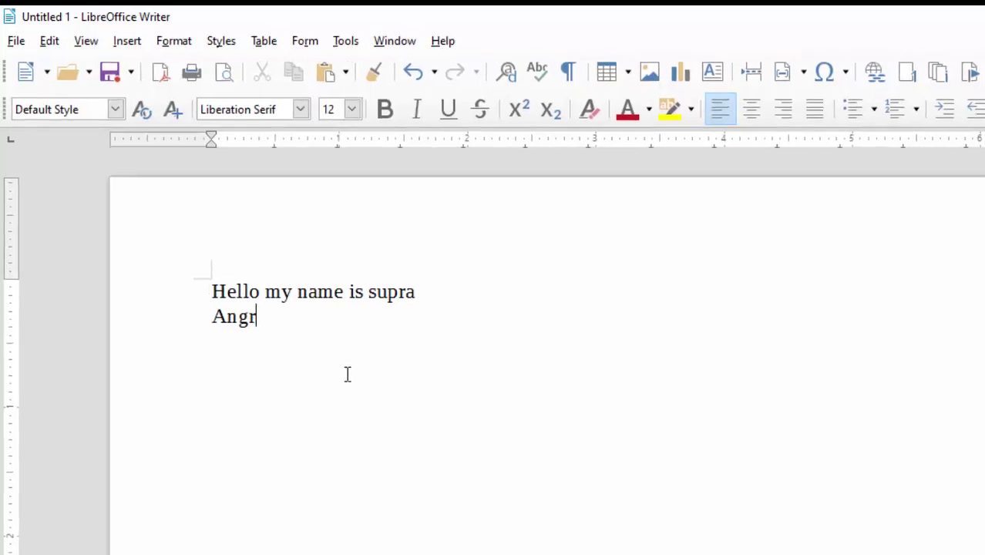
type("y")
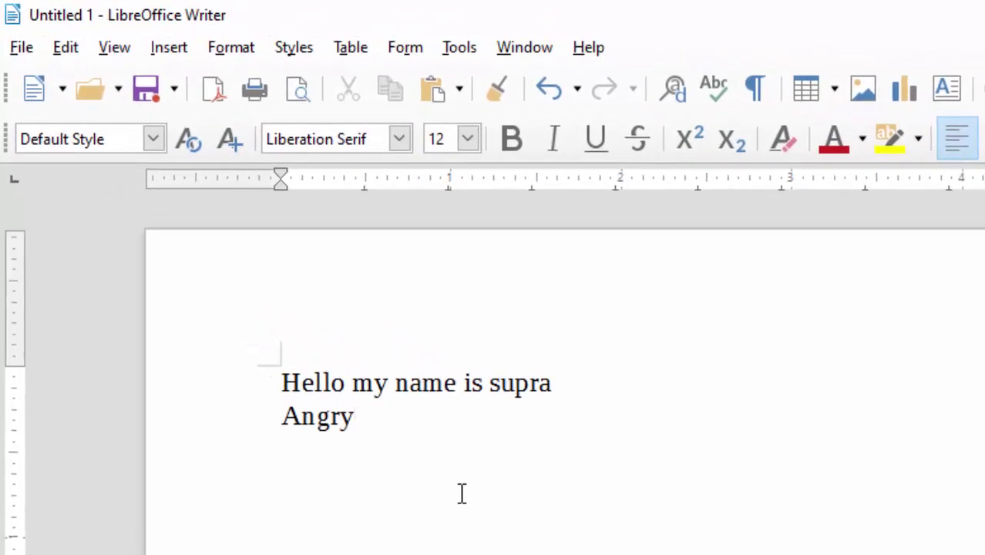
Step: Select the word Angry and show its thesaurus alternatives with Ctrl+F7
key("ctrl+a")
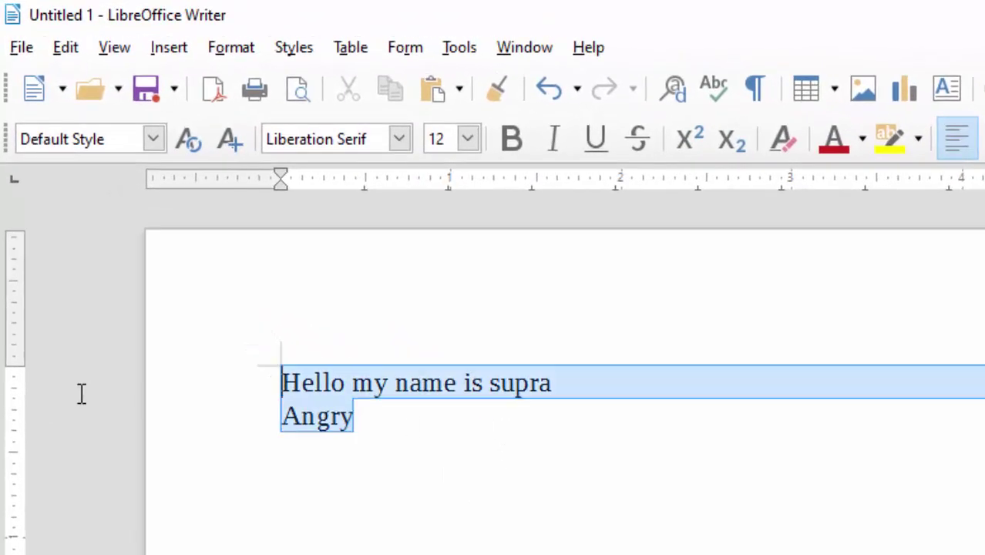
left_click(104, 466)
left_click_drag(106, 437, 64, 428)
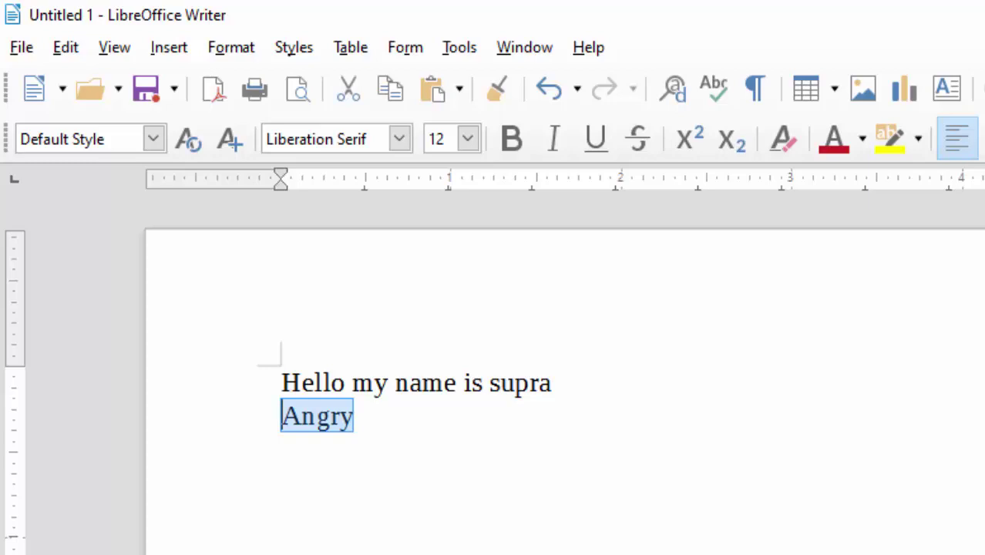
key("ctrl+F7")
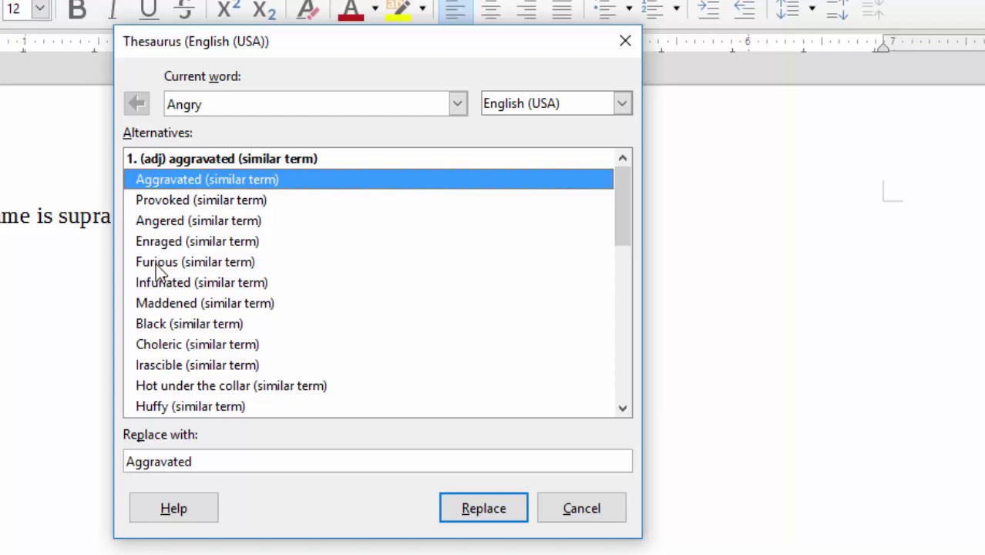
Step: Close the thesaurus unchanged, type 'fan' and give it a double underline
left_click(625, 44)
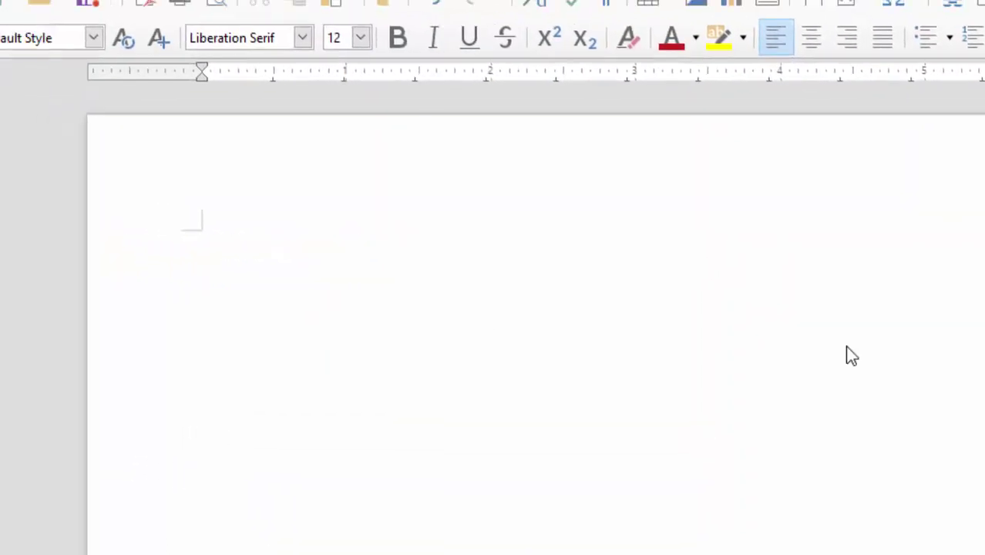
type("fan")
key("shift+Home")
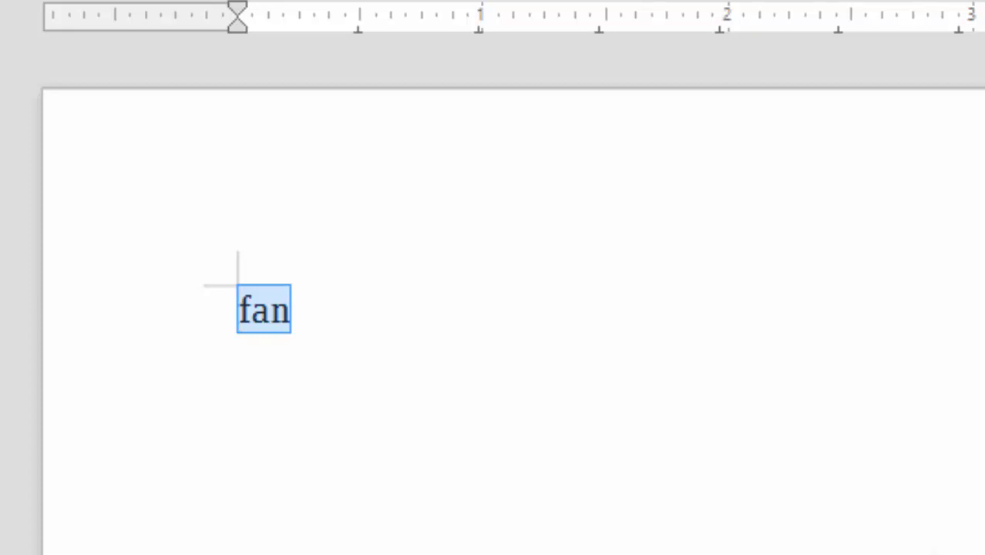
key("ctrl+shift+d")
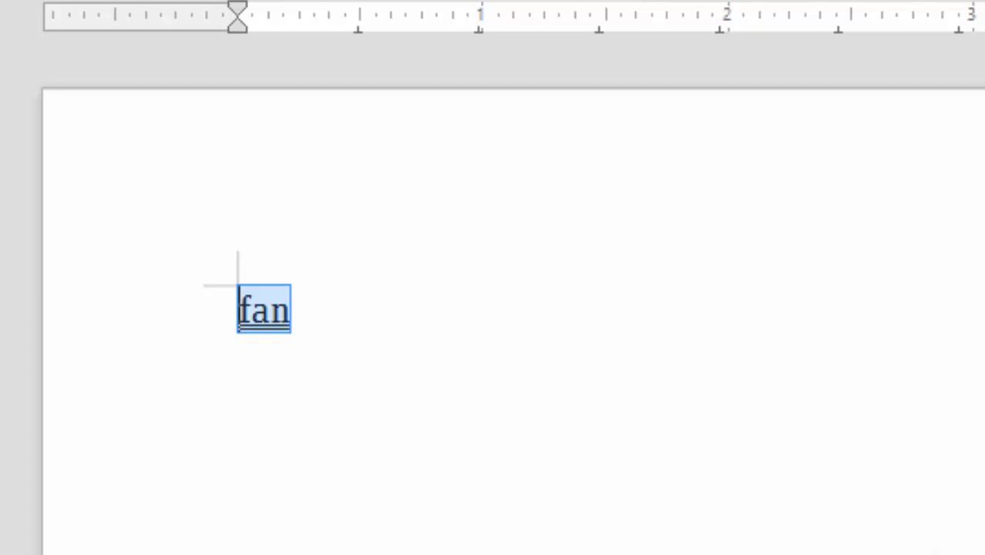
left_click(435, 397)
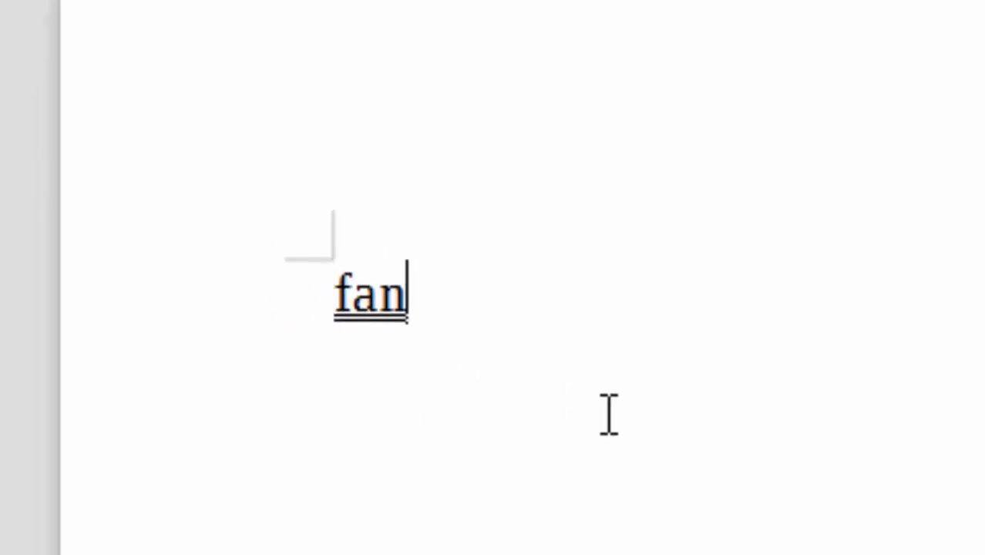
left_click_drag(407, 297, 269, 302)
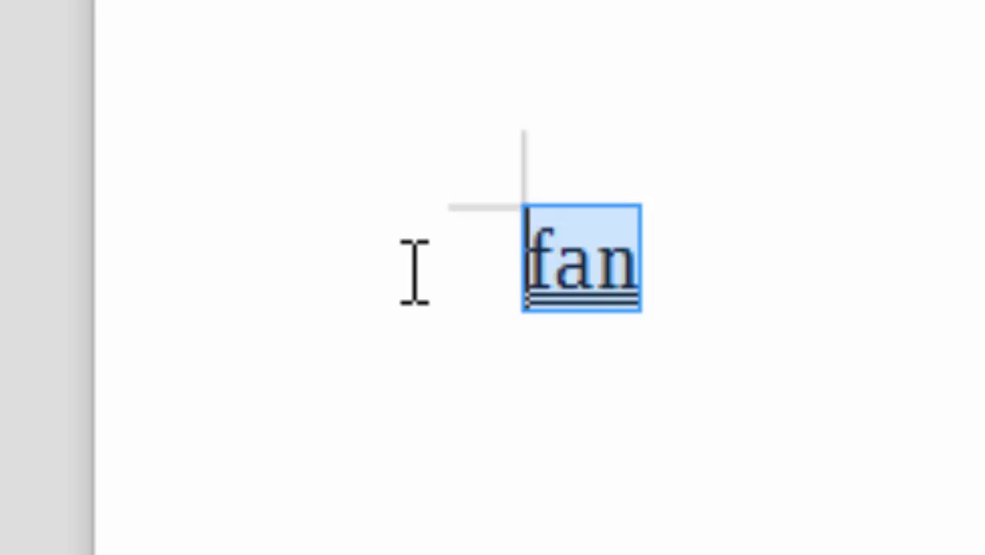
Step: Enlarge the word fan step by step up to 86 pt
key("ctrl+bracketright")
key("ctrl+bracketright")
key("ctrl+bracketright")
key("ctrl+bracketright")
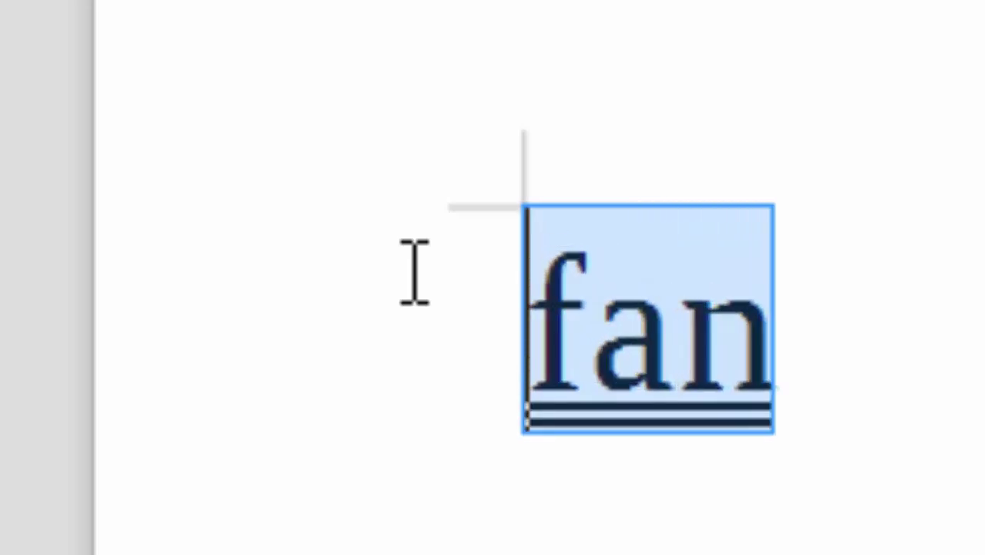
key("ctrl+bracketright")
key("ctrl+bracketright")
key("ctrl+bracketright")
key("ctrl+bracketright")
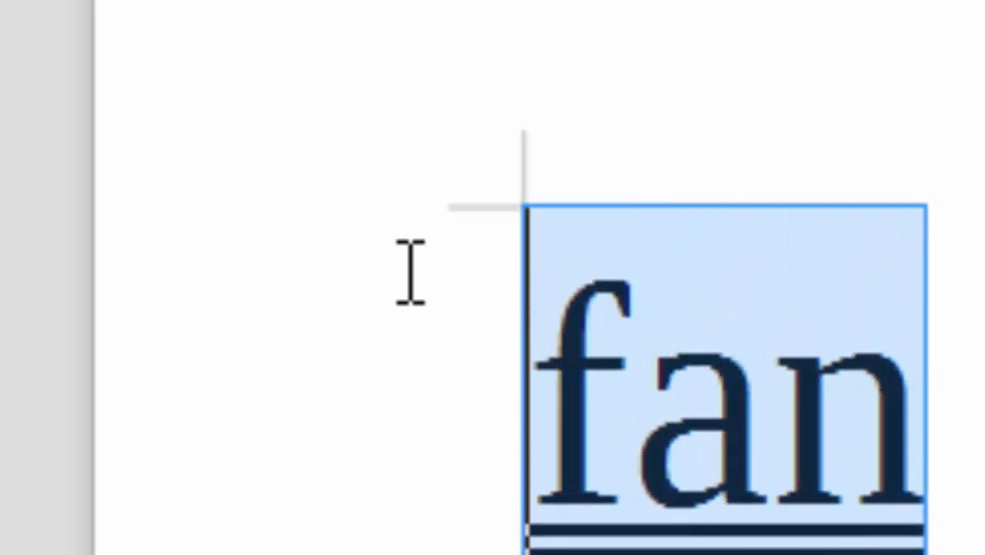
key("ctrl+bracketright")
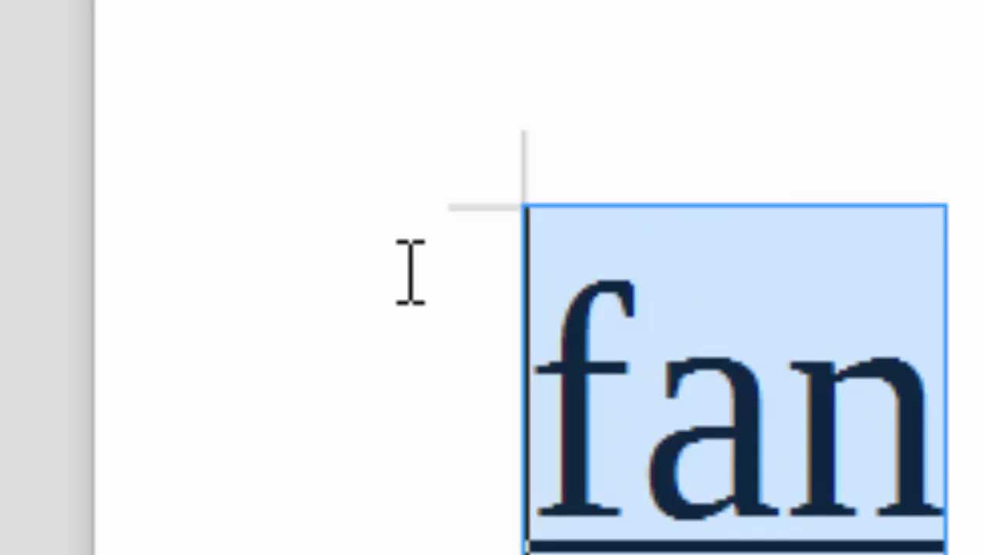
left_click(612, 351)
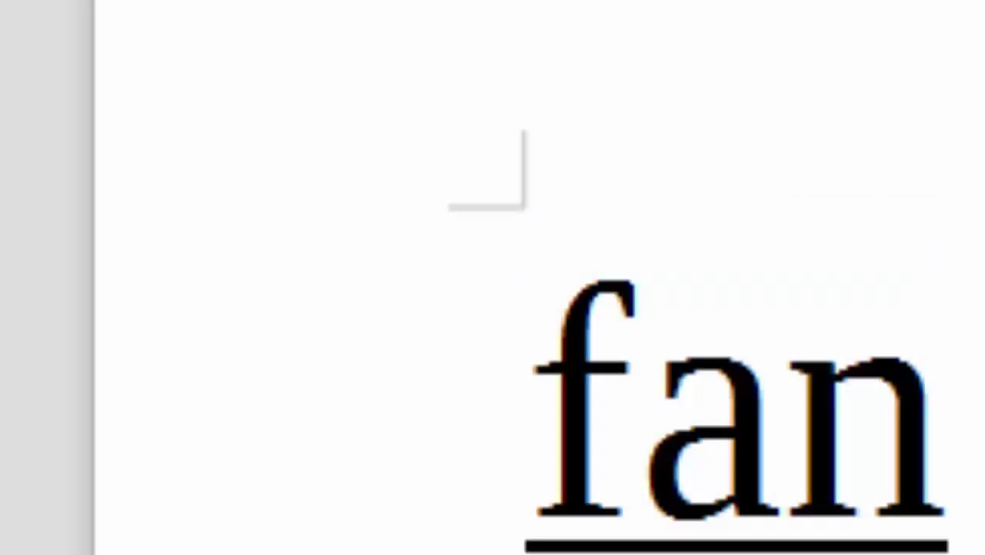
key("shift+Left")
key("shift+Left")
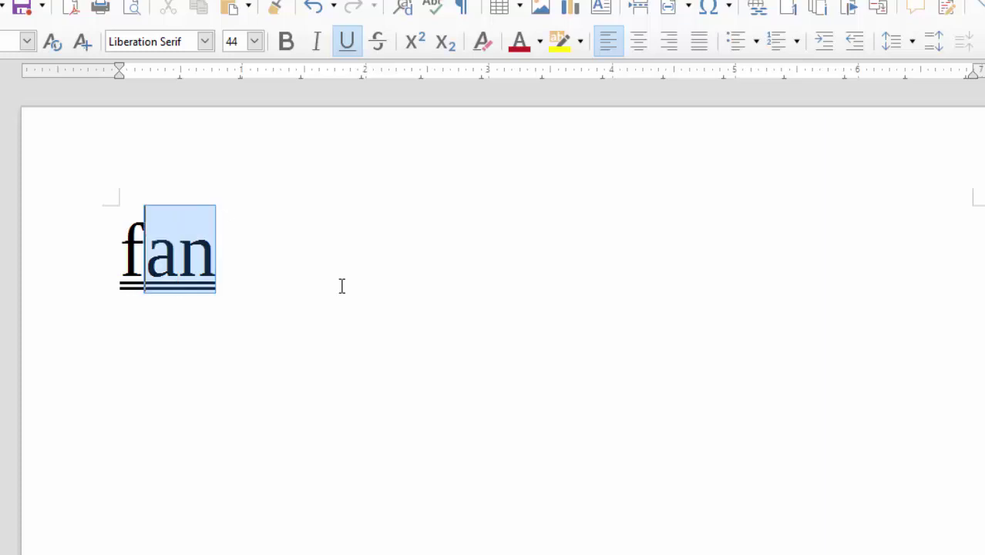
key("shift+Left")
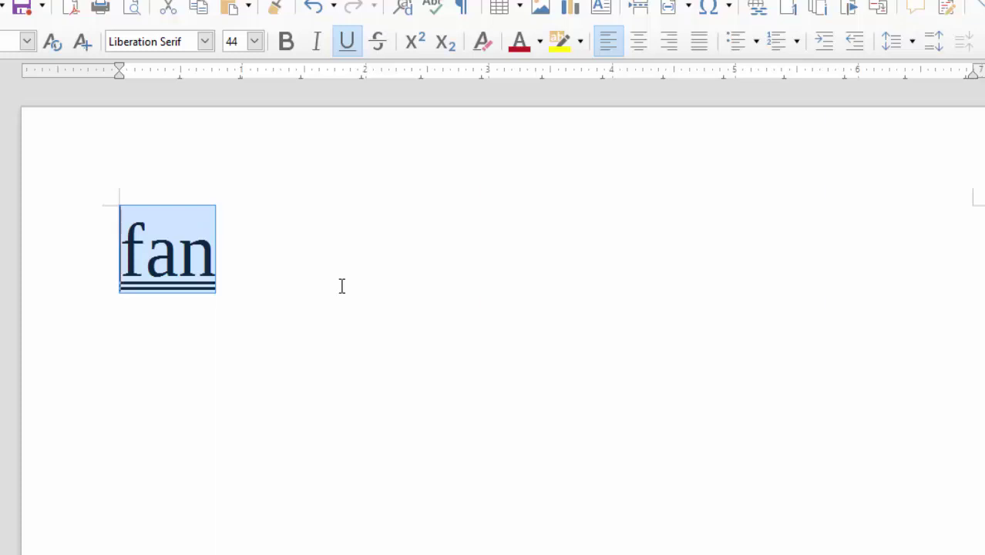
key("ctrl+bracketright")
key("ctrl+bracketright")
key("ctrl+bracketright")
key("ctrl+bracketright")
key("ctrl+bracketright")
key("ctrl+bracketright")
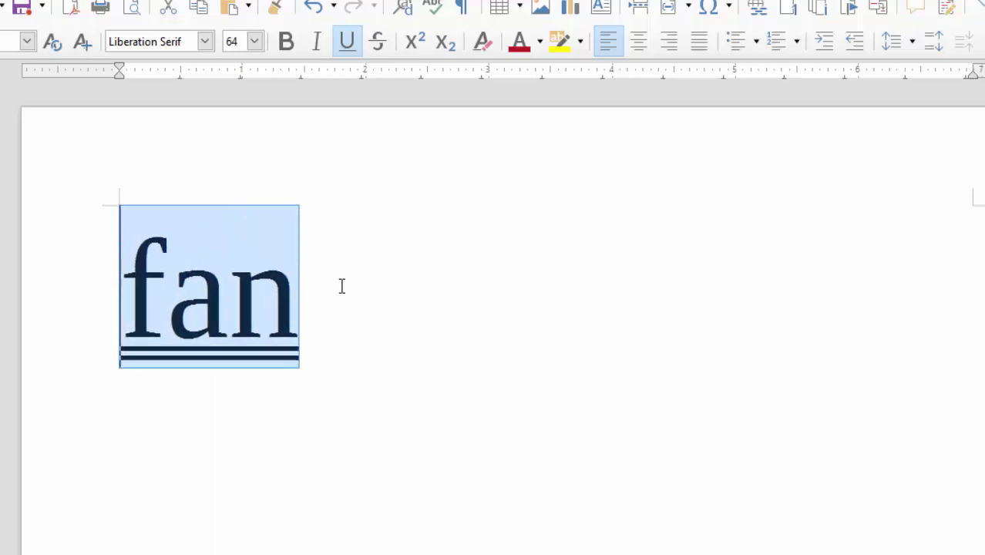
key("ctrl+bracketright")
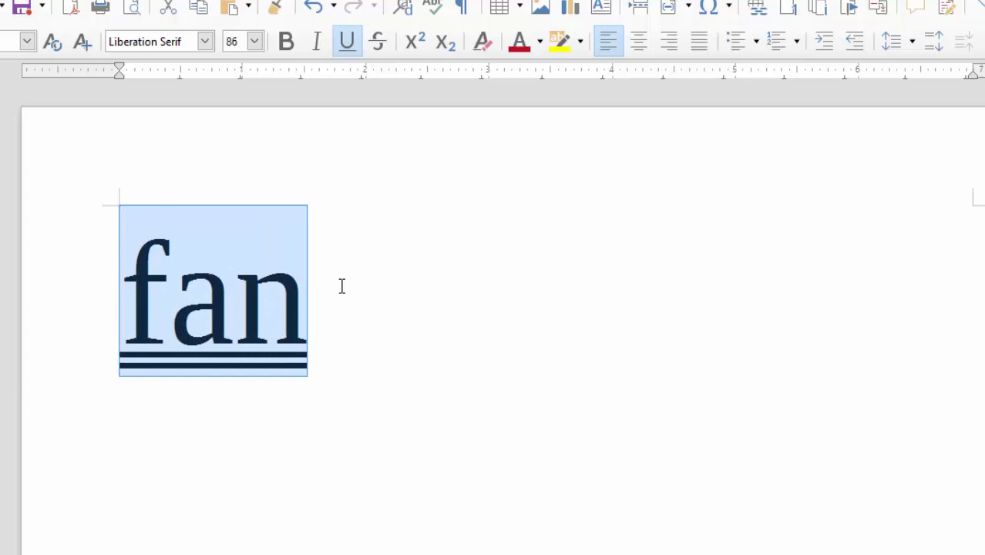
Step: Shrink fan back down to 40 pt and deselect it
key("ctrl+bracketleft")
key("ctrl+bracketleft")
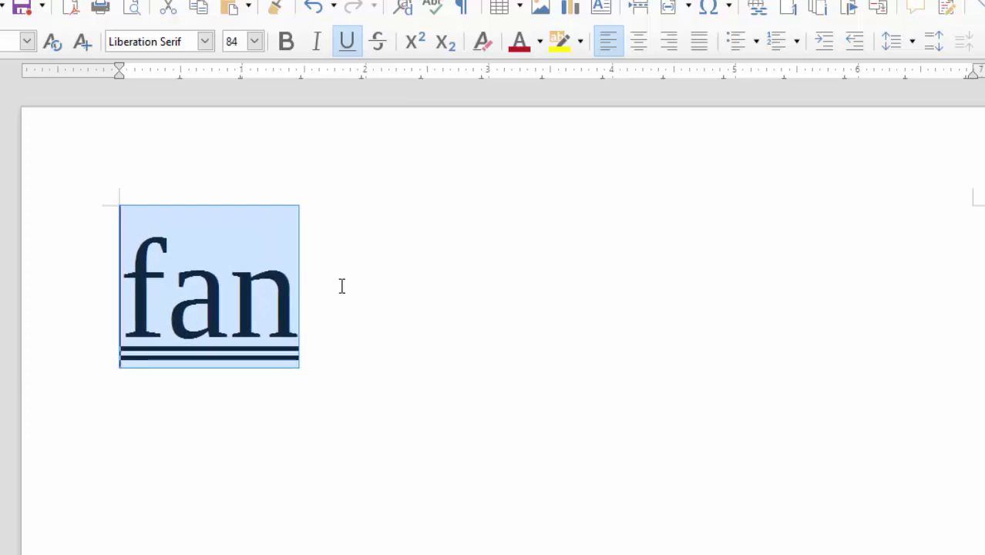
key("ctrl+bracketleft")
key("ctrl+bracketleft")
key("ctrl+bracketleft")
key("ctrl+bracketleft")
key("ctrl+bracketleft")
key("ctrl+bracketleft")
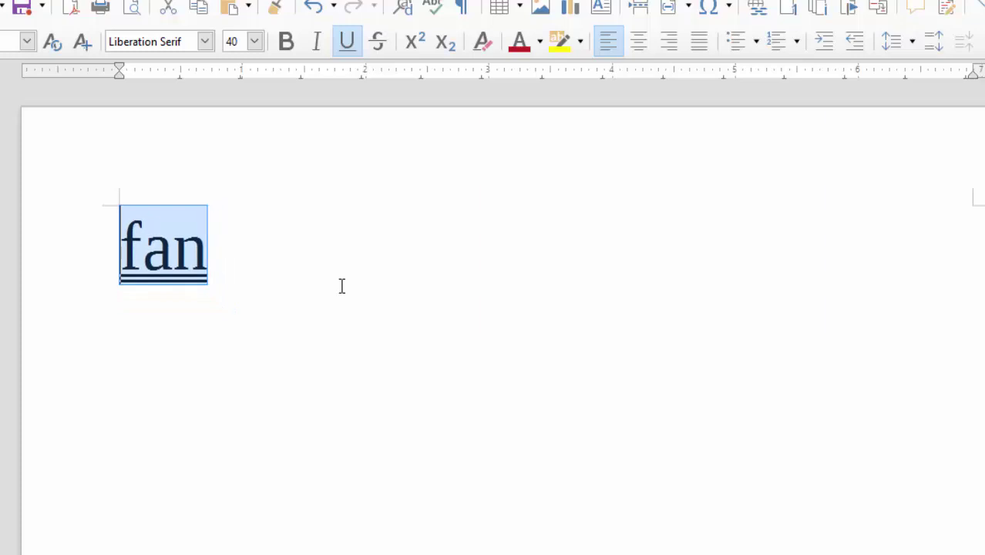
key("ctrl+bracketleft")
key("Right")
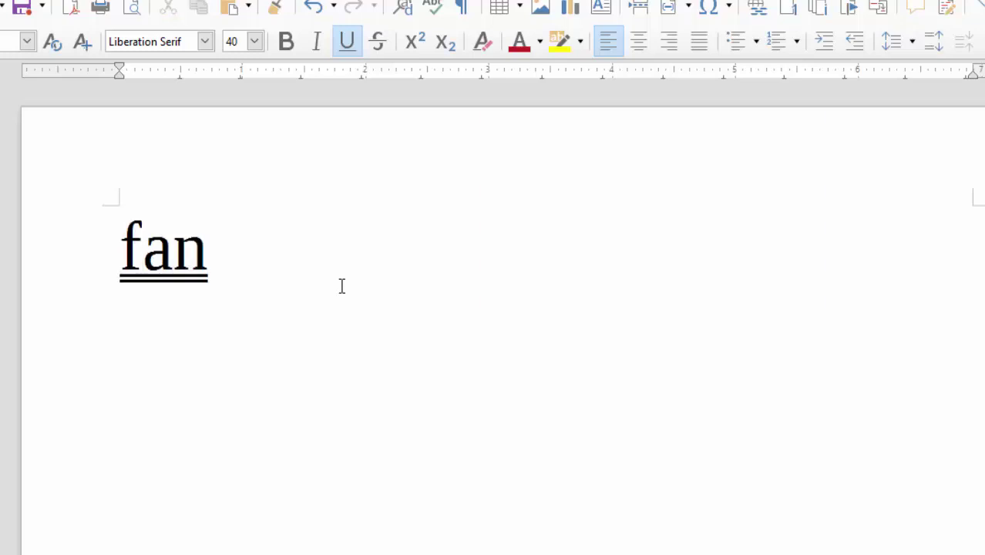
Step: Add 'hen' on a new line under 'Fan', delete it, then restore it with redo
key("End")
key("Return")
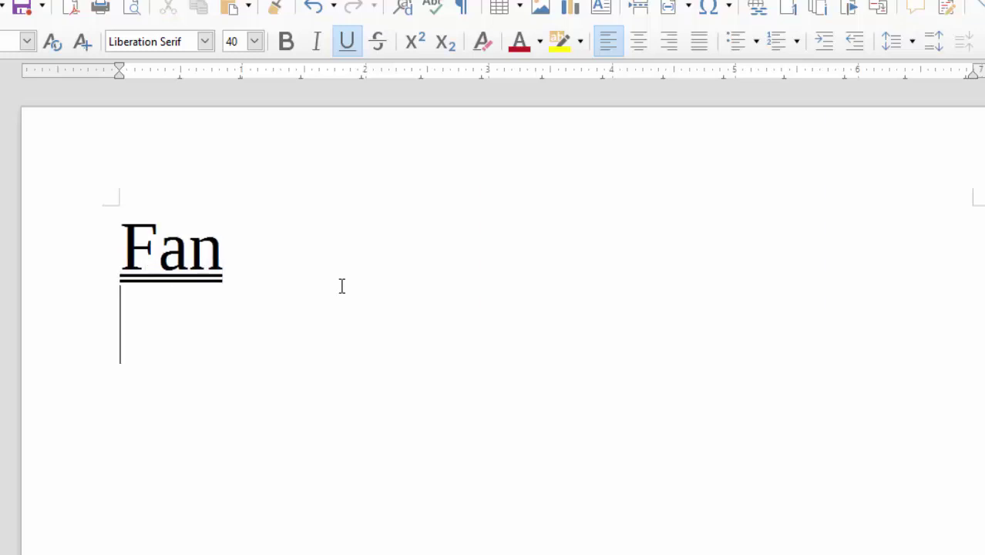
type("hen")
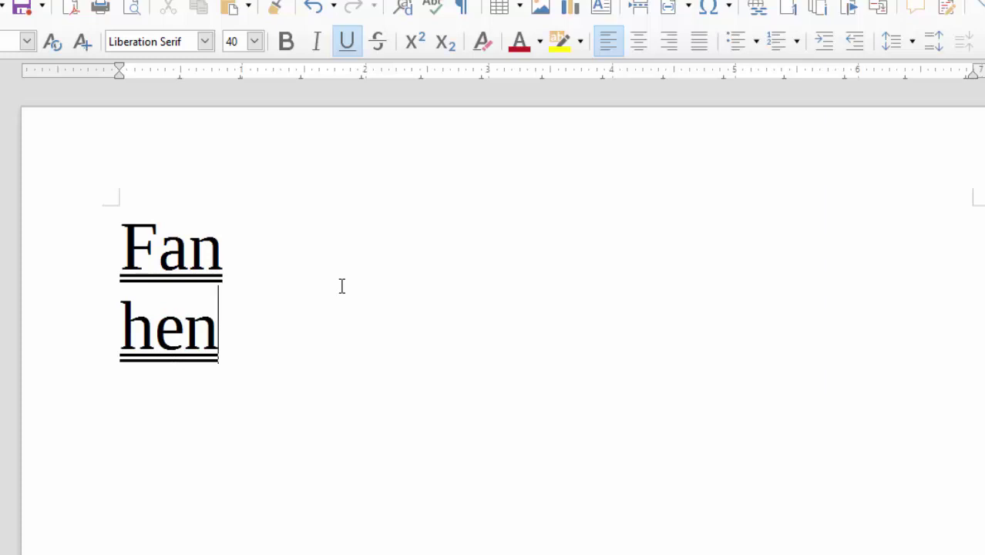
key("Home")
key("Delete")
key("Delete")
key("Delete")
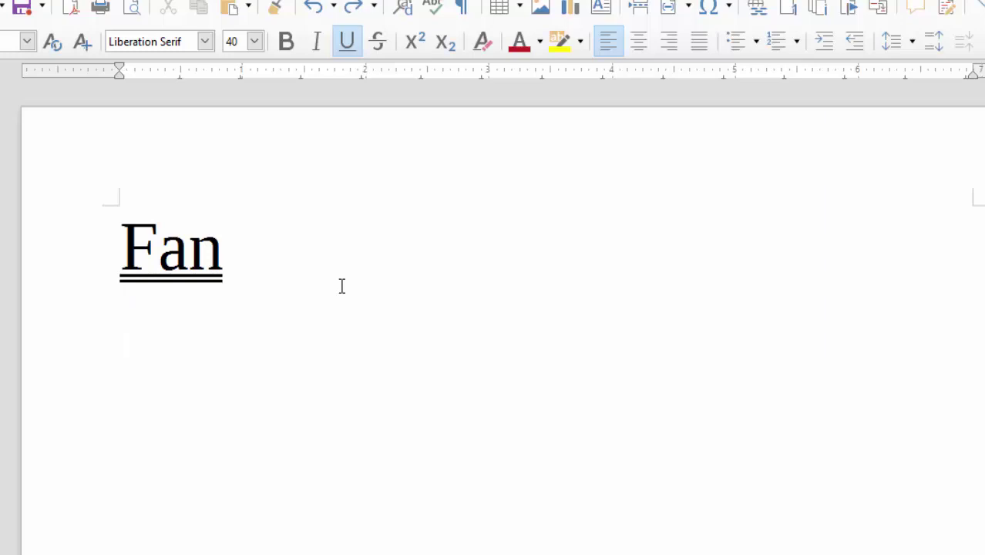
key("ctrl+y")
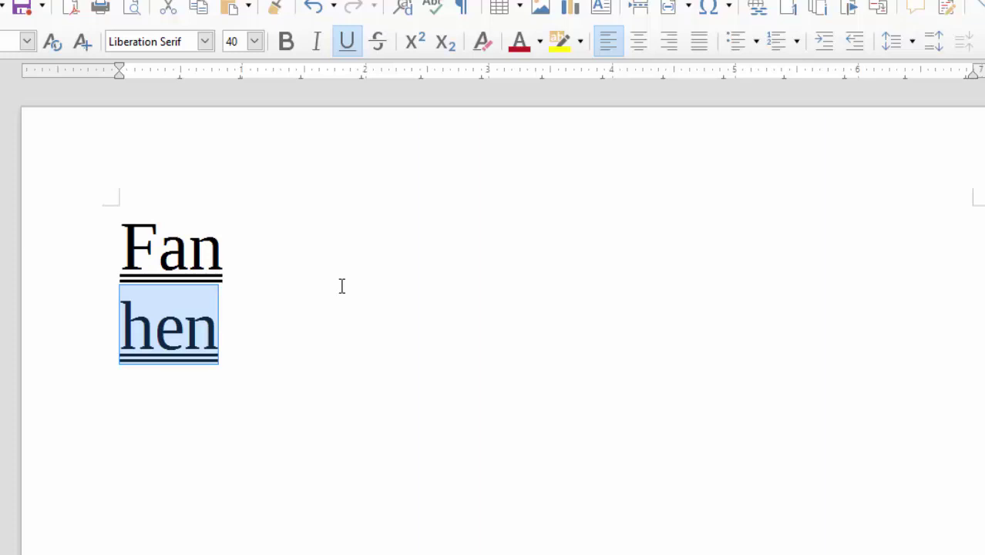
Step: Write x with a superscript 2 in place of hen
key("Return")
type("x")
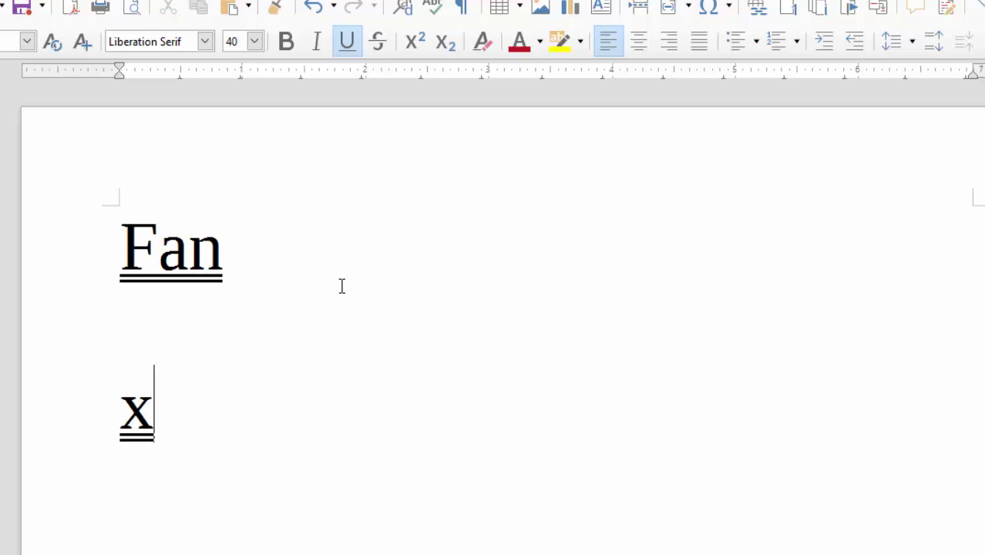
type("2")
key("BackSpace")
key("ctrl+shift+p")
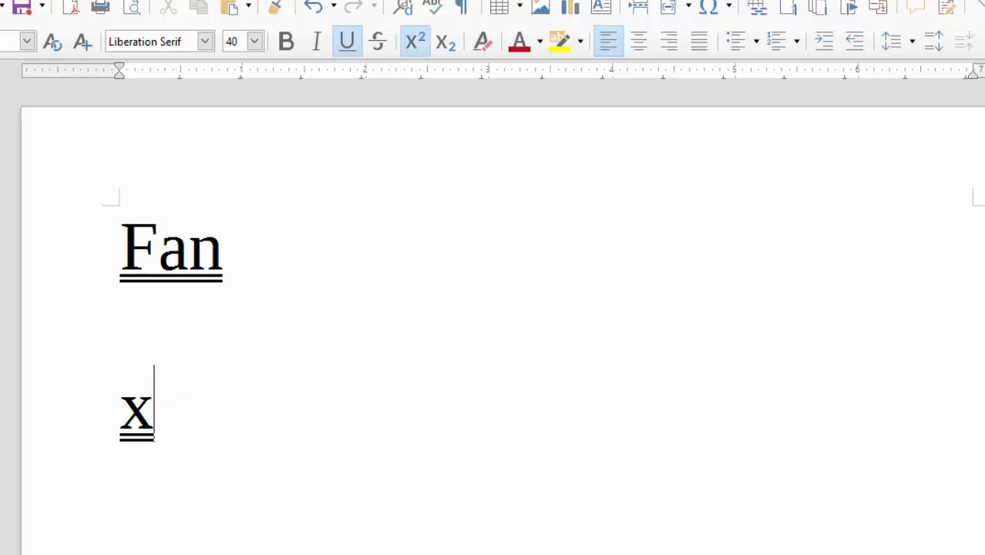
type("2")
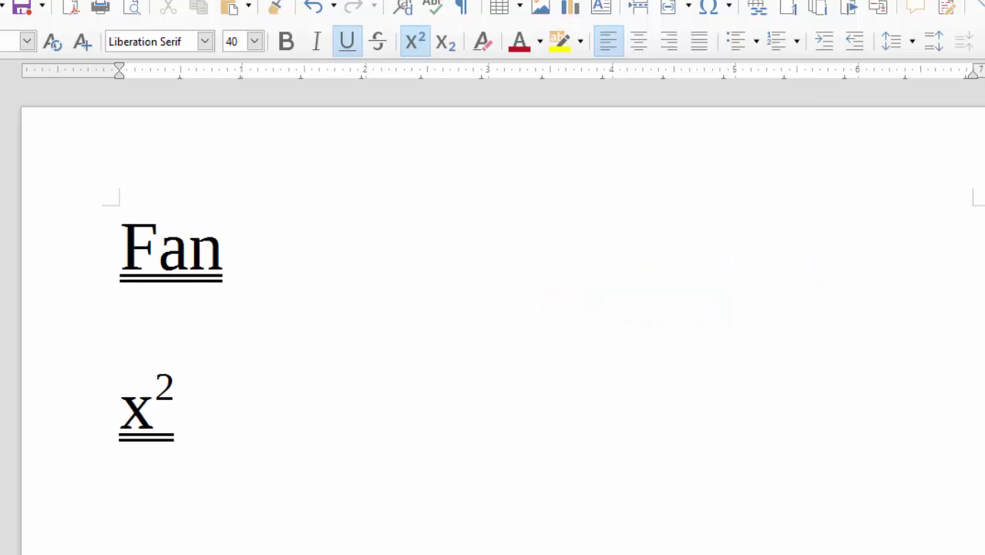
key("ctrl+shift+p")
Step: Add a third line below x² holding a plain x
key("Return")
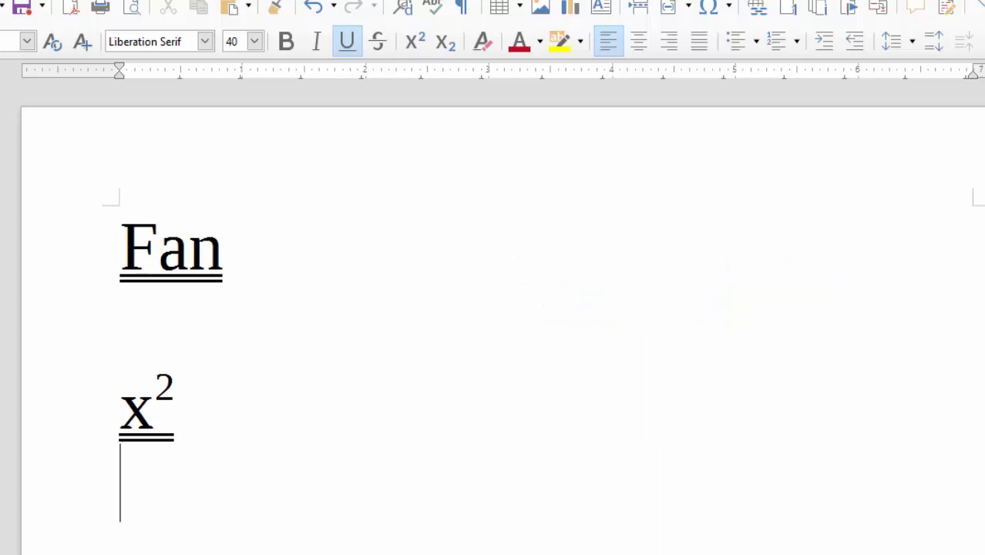
key("BackSpace")
type("jj")
key("BackSpace")
key("BackSpace")
key("Return")
type("x")
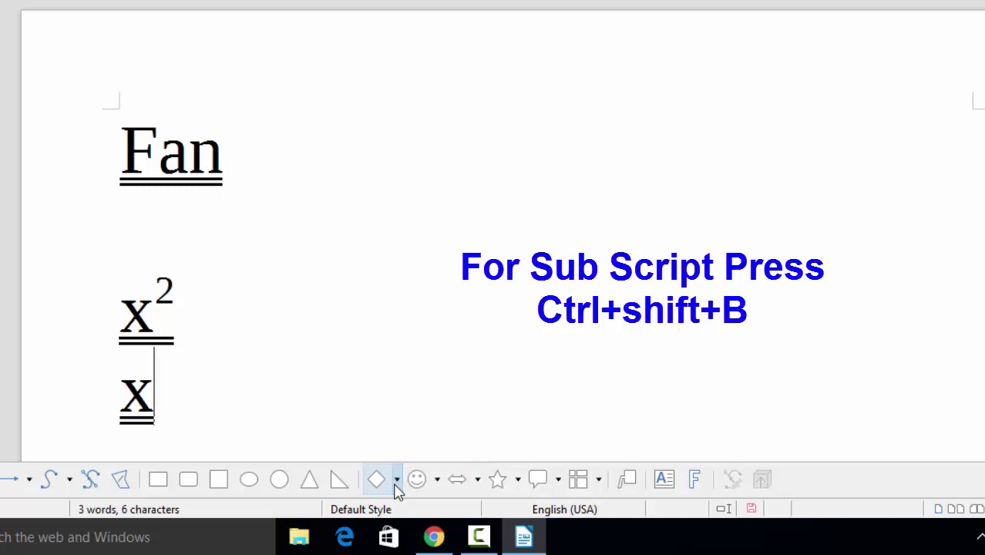
Step: Type a subscript 2 after the second x using Ctrl+Shift+B
key("ctrl+shift+b")
type("2")
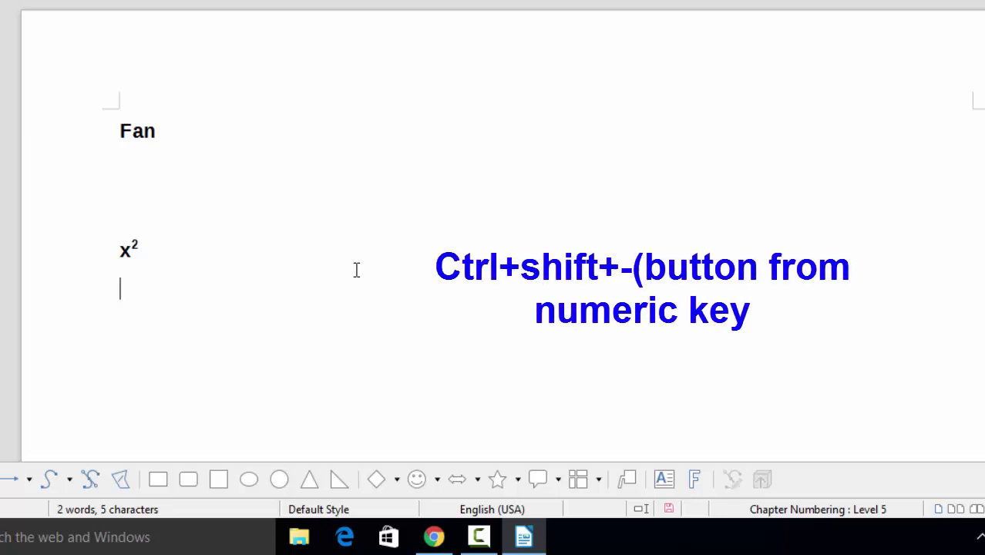
Step: Fill the empty line below x² with non-breaking hyphens forming a page-wide dashed line
key("ctrl+shift+minus")
key("ctrl+shift+minus")
key("ctrl+shift+minus")
key("ctrl+shift+minus")
key("ctrl+shift+minus")
key("ctrl+shift+minus")
key("ctrl+shift+minus")
key("ctrl+shift+minus")
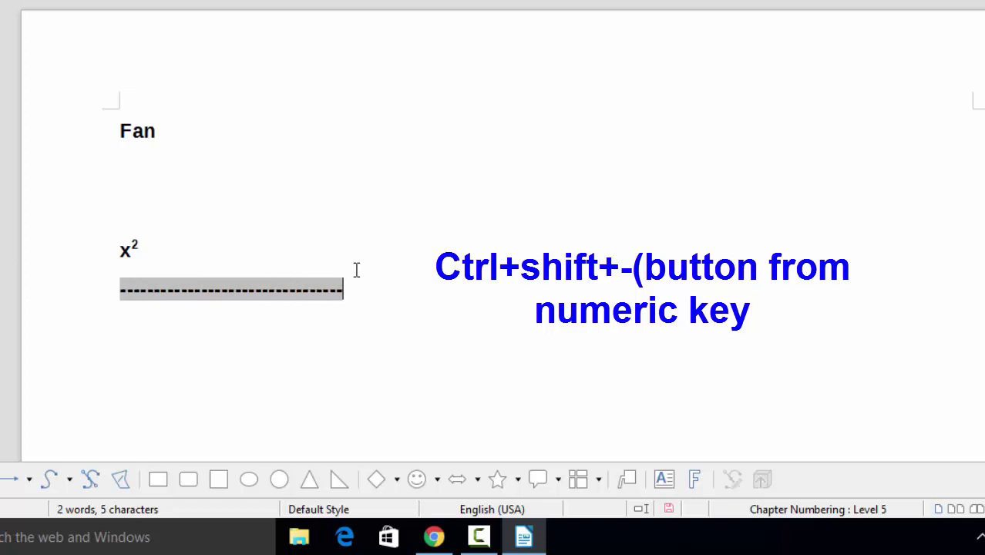
key("ctrl+shift+minus")
key("ctrl+shift+minus")
key("ctrl+shift+minus")
key("ctrl+shift+minus")
key("ctrl+shift+minus")
key("ctrl+shift+minus")
key("ctrl+shift+minus")
key("ctrl+shift+minus")
key("ctrl+shift+minus")
key("ctrl+shift+minus")
key("ctrl+shift+minus")
key("ctrl+shift+minus")
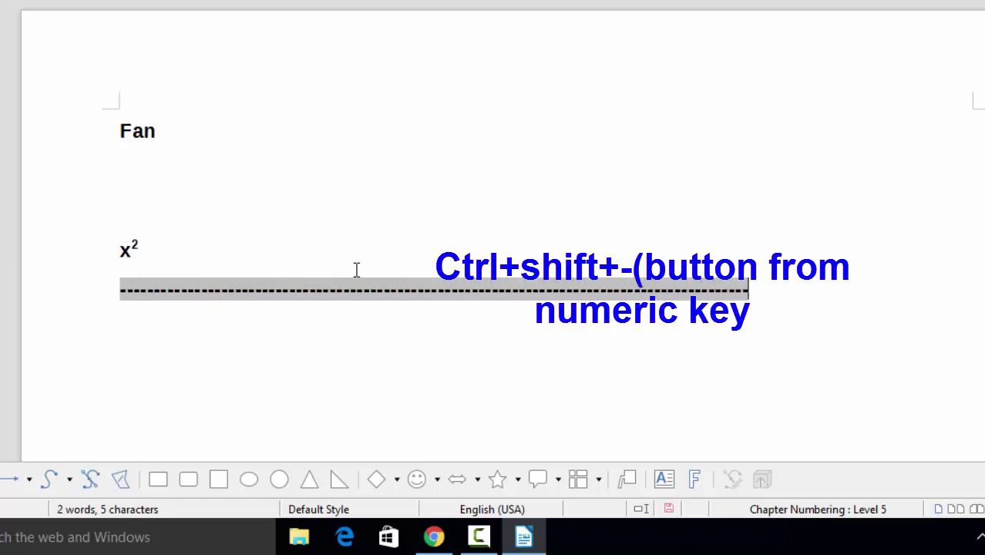
key("ctrl+shift+minus")
key("ctrl+shift+minus")
key("ctrl+shift+minus")
type("hffffffffffffffffffff")
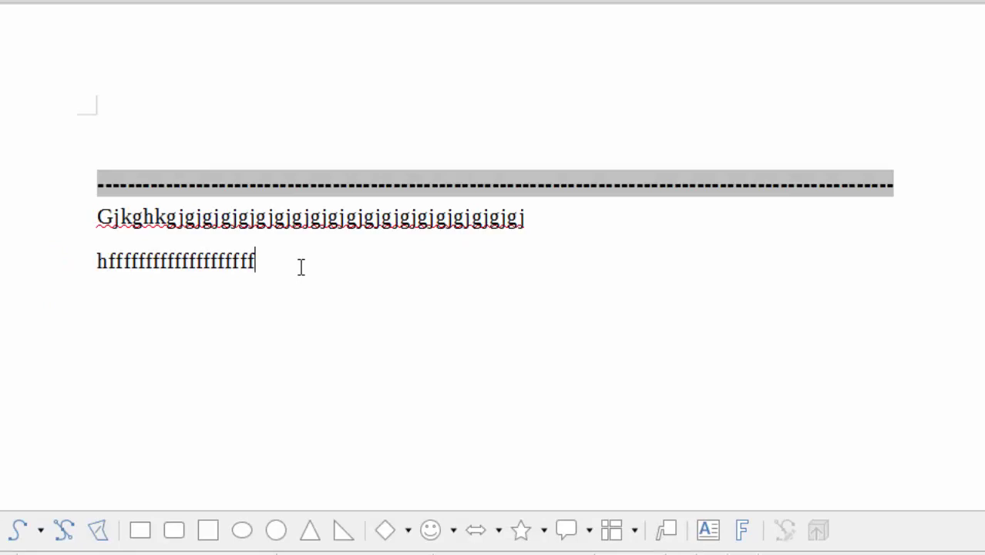
Step: Jump to the start of the random-letters paragraph with Ctrl+Up
key("ctrl+Up")
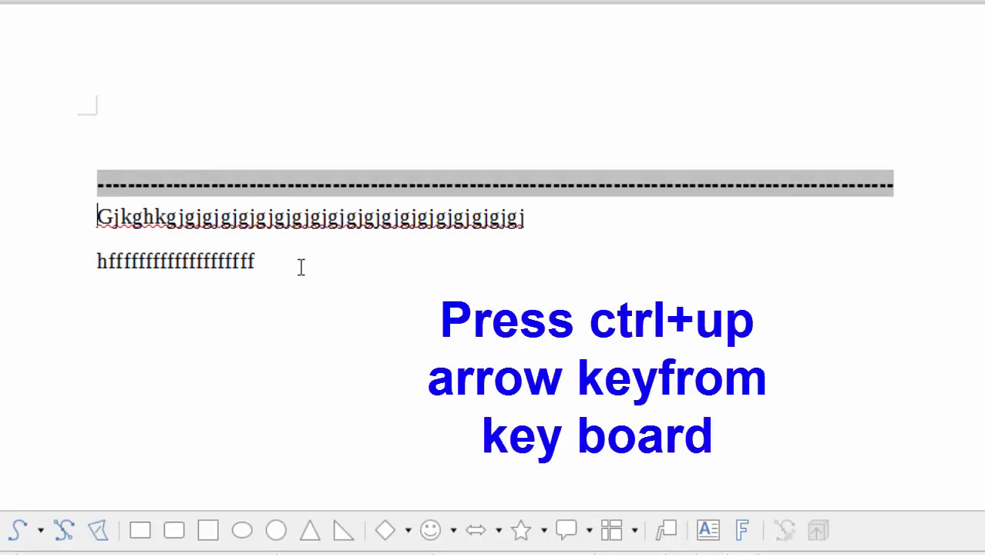